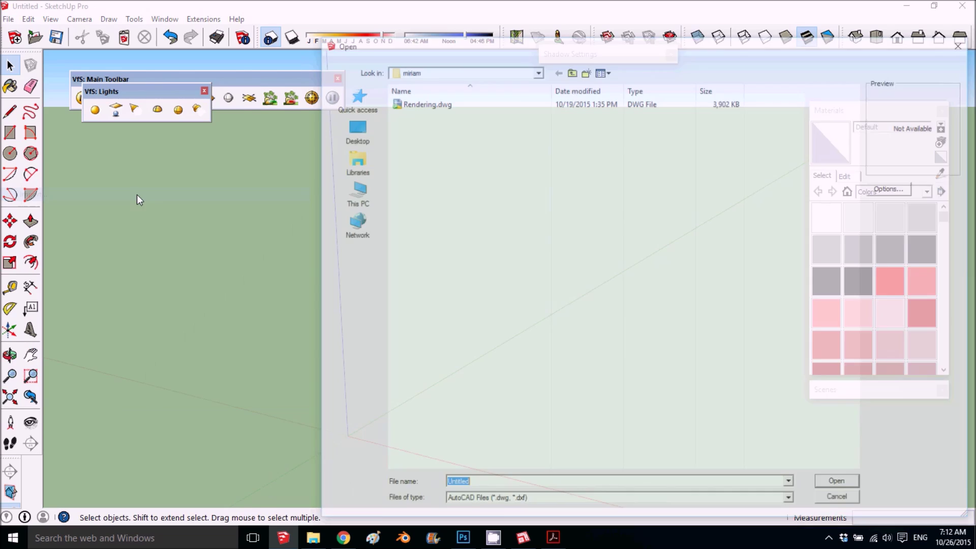
- Import the AutoCAD file Rendering.dwg into the model and dismiss the import results
left_click_drag(529, 49, 465, 15)
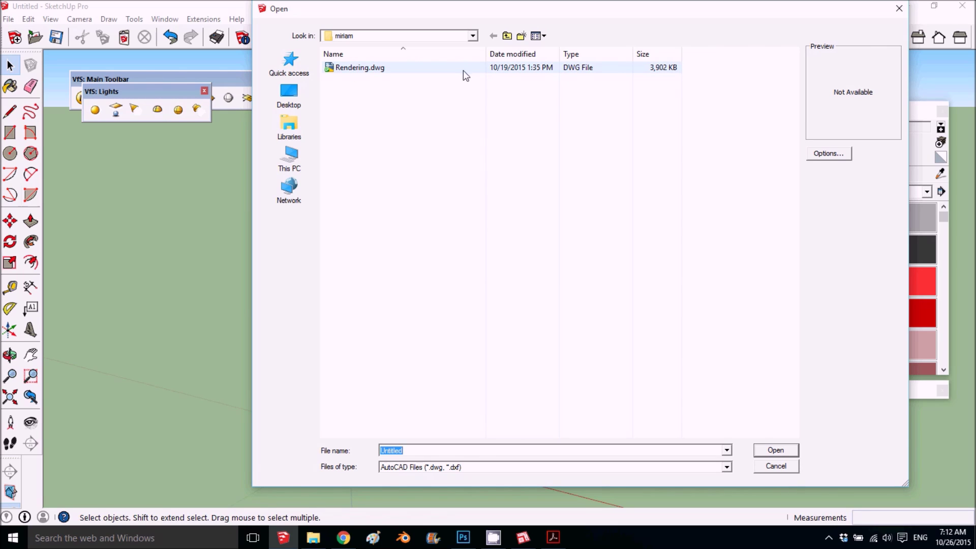
left_click(367, 68)
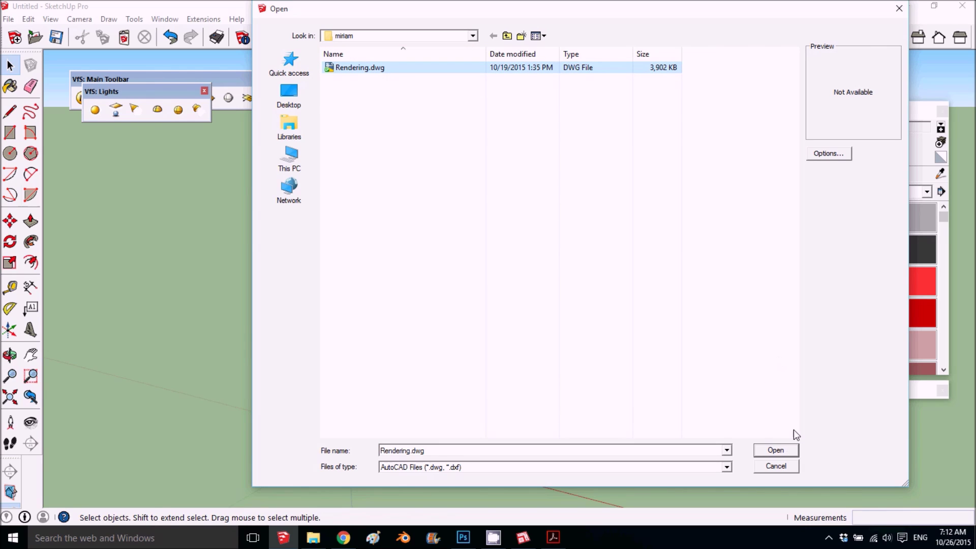
left_click(777, 450)
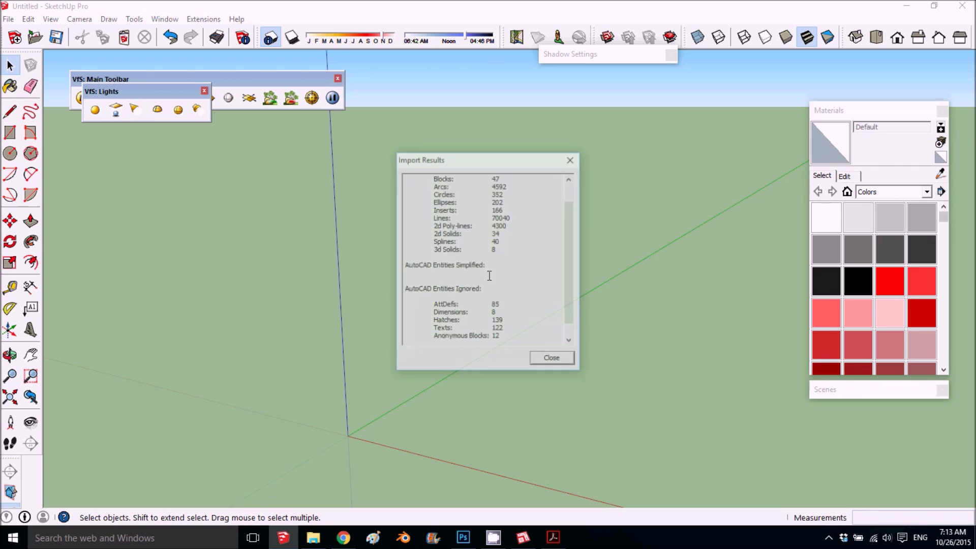
left_click(564, 361)
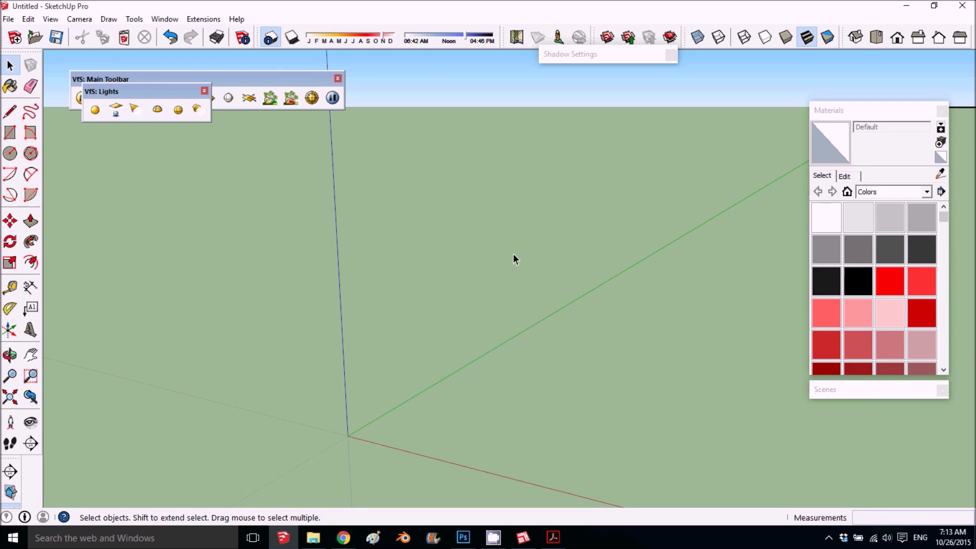
- Examine the imported building elevations and their surrounding frame from above
scroll(521, 240, "down", 5)
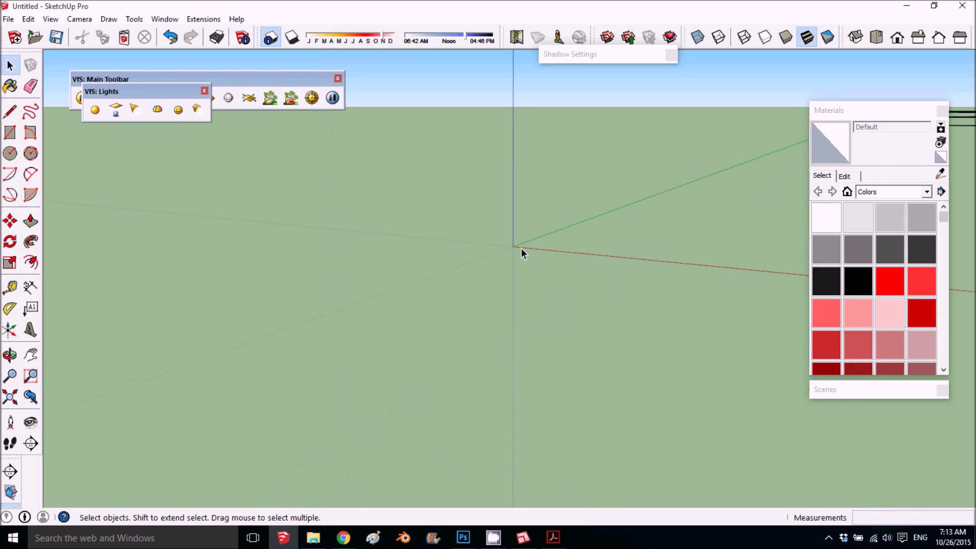
middle_click_drag(534, 241, 556, 286)
scroll(505, 218, "down", 2)
scroll(505, 218, "down", 4)
mouse_move(601, 315)
middle_mouse_down("shift")
mouse_move(484, 300)
mouse_move(601, 389)
middle_mouse_up("shift")
scroll(630, 327, "up", 3)
scroll(630, 328, "up", 2)
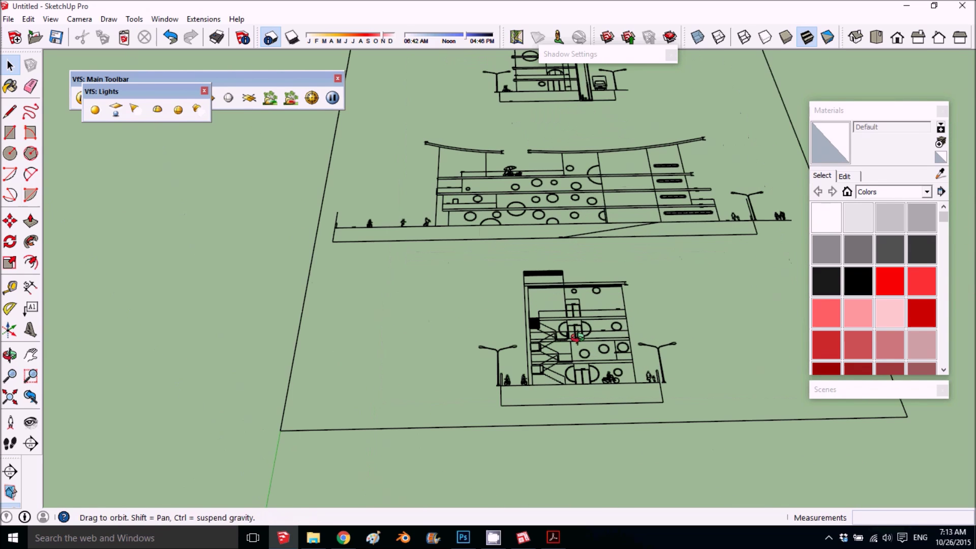
middle_click_drag(630, 328, 569, 359)
scroll(566, 320, "down", 2)
middle_click_drag(567, 319, 552, 445, "shift")
middle_click_drag(560, 253, 536, 427, "shift")
scroll(524, 307, "down", 3)
middle_click_drag(523, 307, 492, 392)
left_click(490, 402)
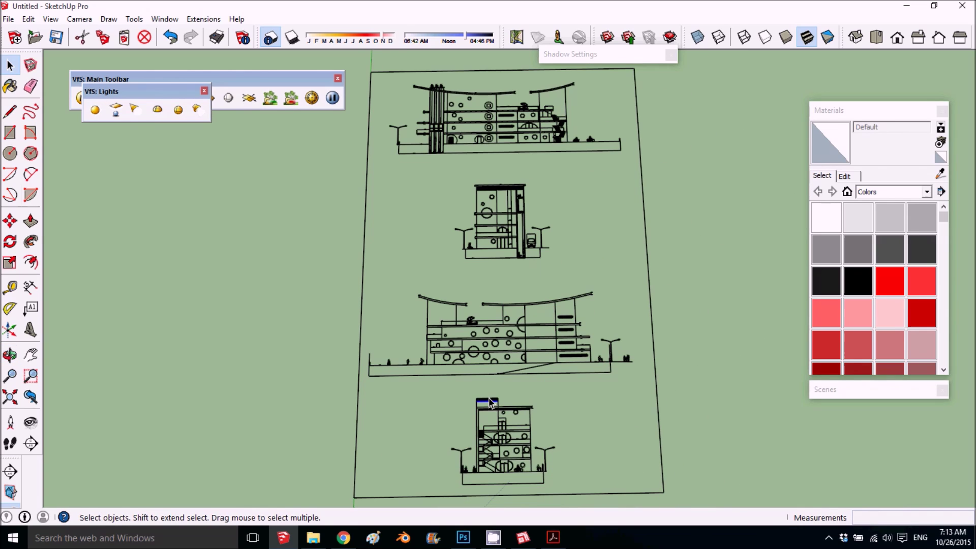
scroll(483, 358, "down", 3)
- Delete the rectangular frame lines surrounding the four elevations
left_click(591, 399)
scroll(564, 399, "down", 3)
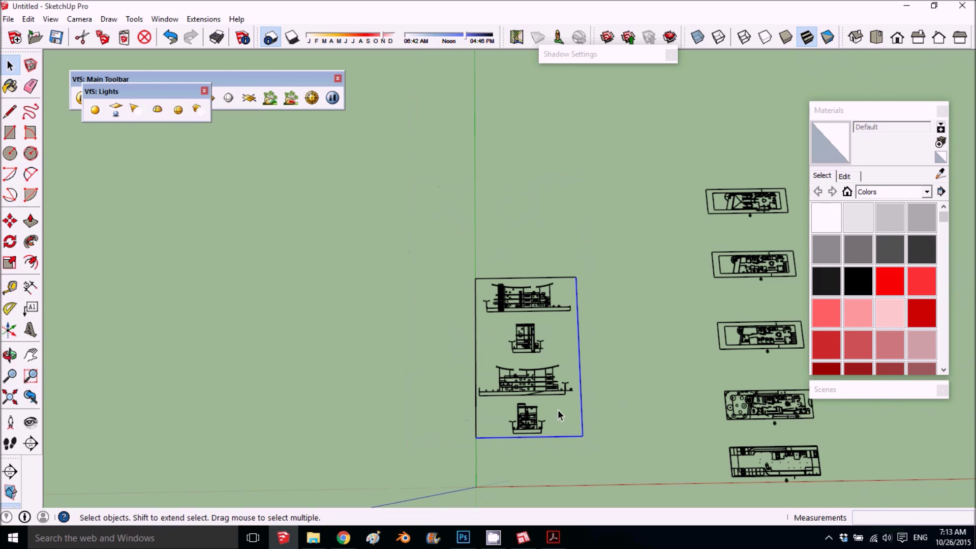
key("Delete")
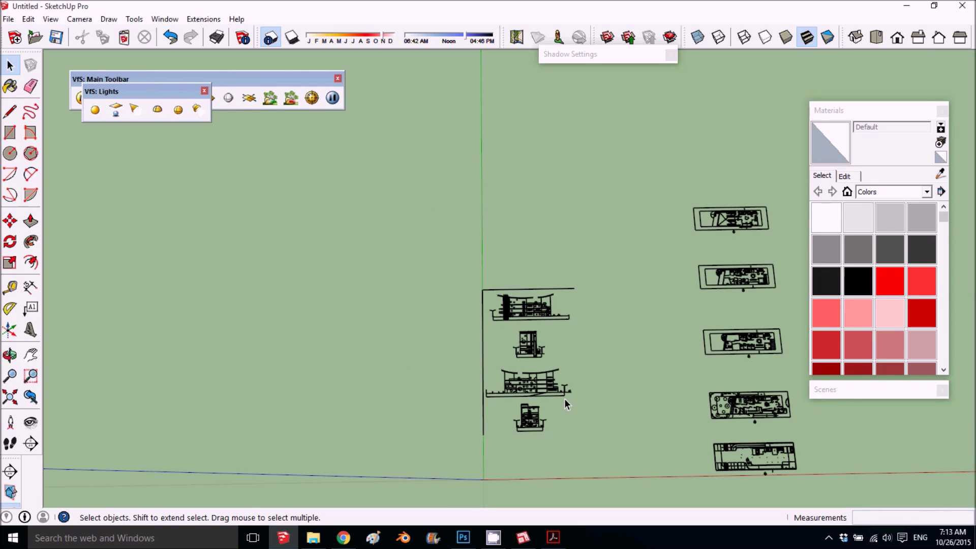
left_click_drag(502, 275, 466, 304)
key("Delete")
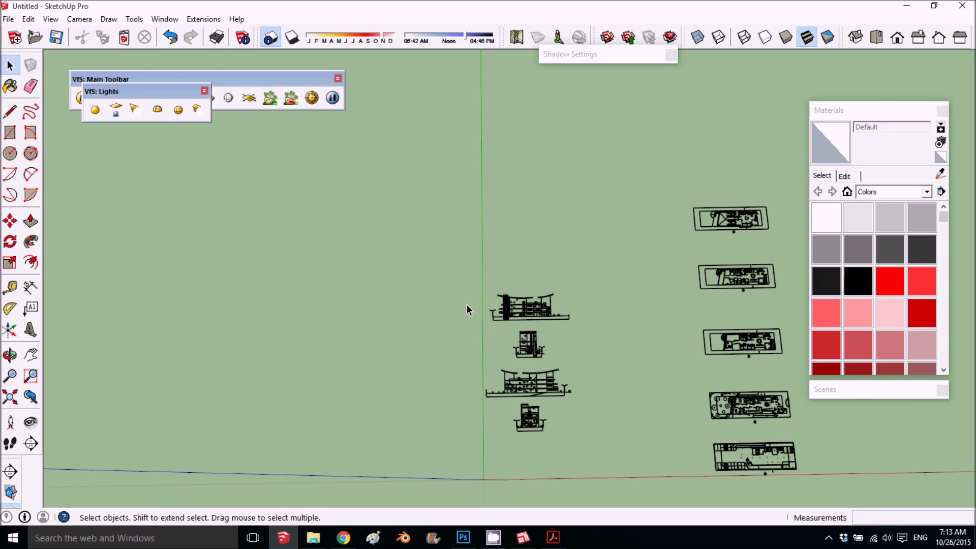
- Group all linework of the topmost long elevation
scroll(491, 277, "up", 4)
scroll(567, 328, "up", 2)
left_click_drag(421, 230, 735, 382)
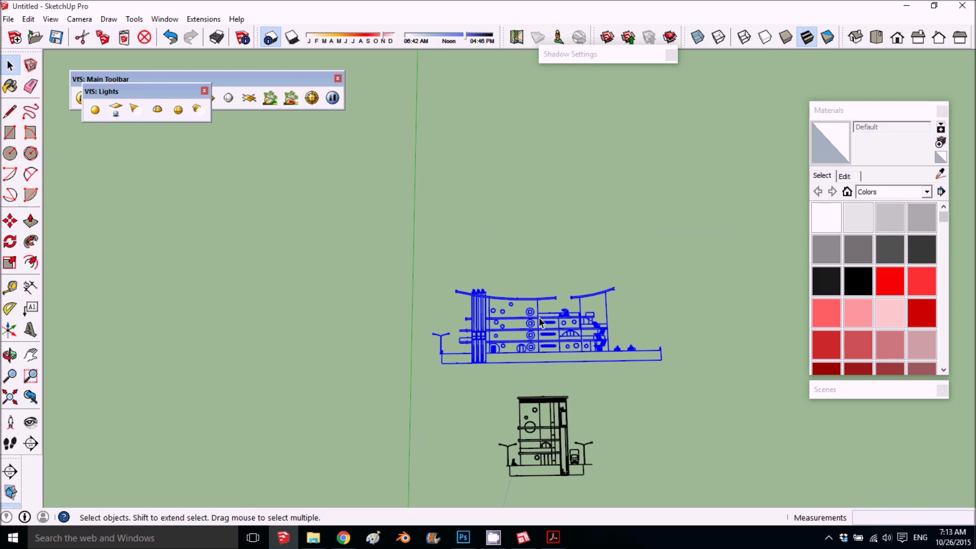
right_click(539, 317)
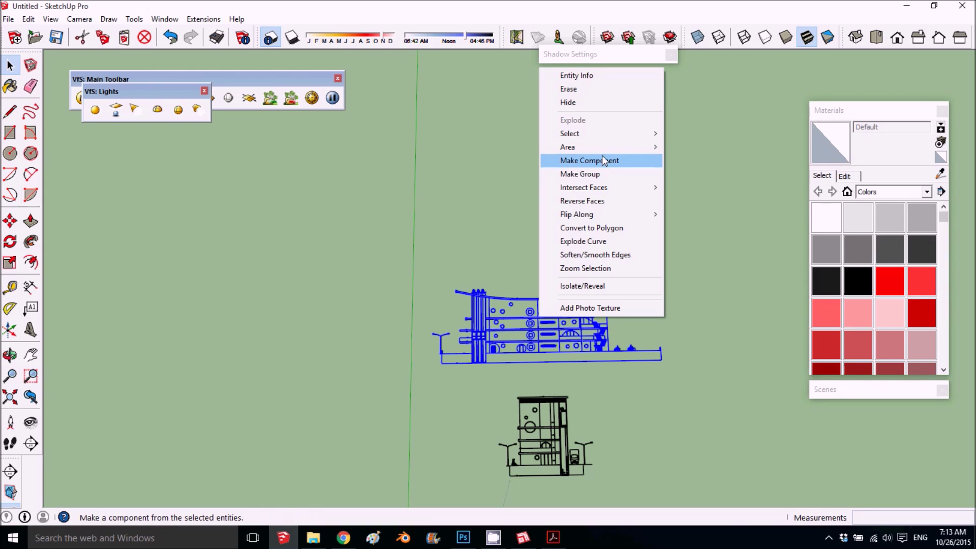
left_click(596, 175)
- Group all linework of the narrow elevation directly below the topmost one
left_click_drag(470, 375, 623, 479)
right_click(543, 431)
left_click_drag(477, 377, 653, 480)
right_click(557, 452)
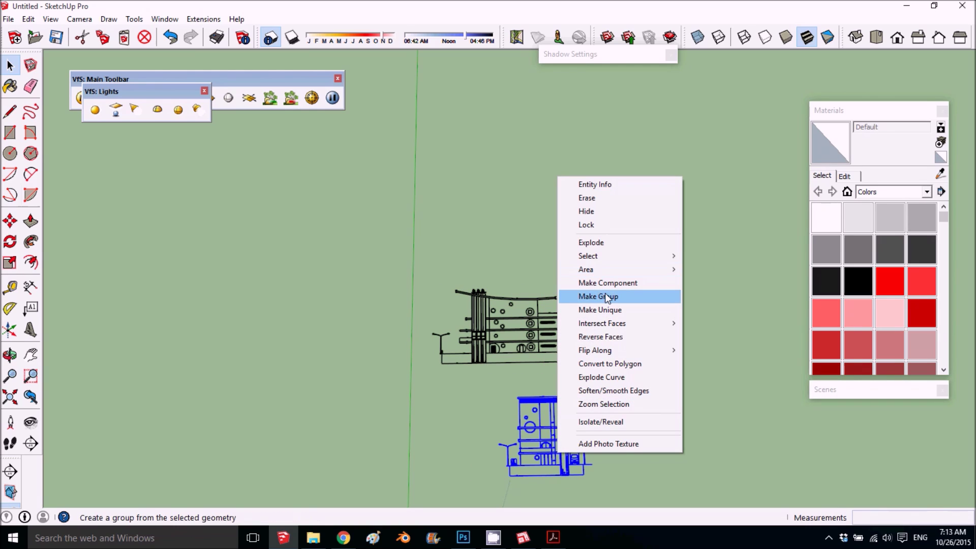
left_click(608, 293)
- Group all linework of the third elevation, the second long one in the column
middle_click_drag(560, 412, 465, 249, "shift")
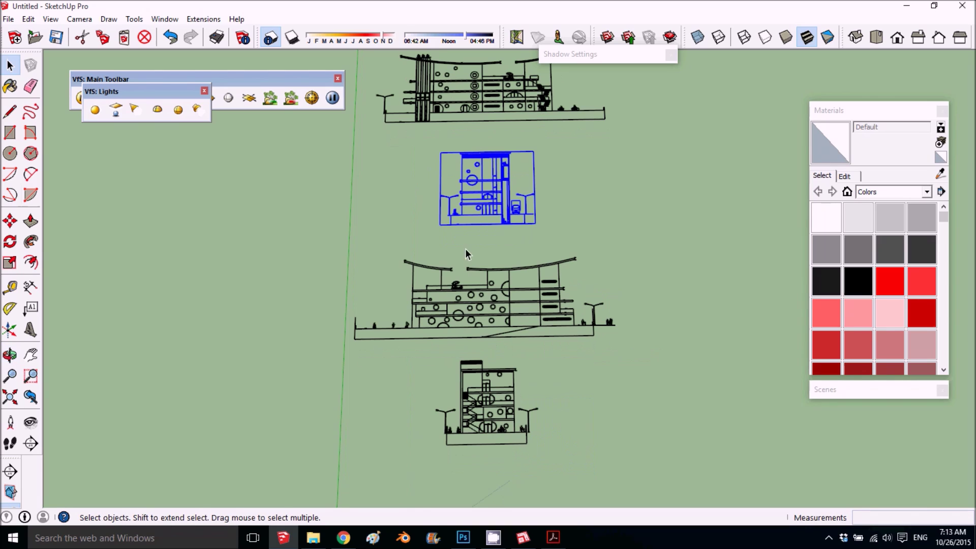
left_click_drag(318, 246, 396, 255)
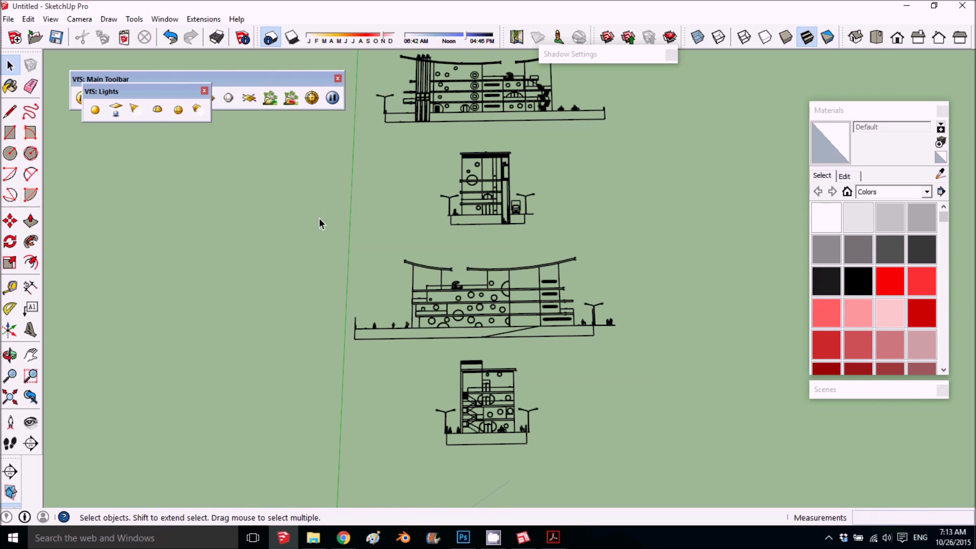
left_click_drag(318, 236, 668, 361)
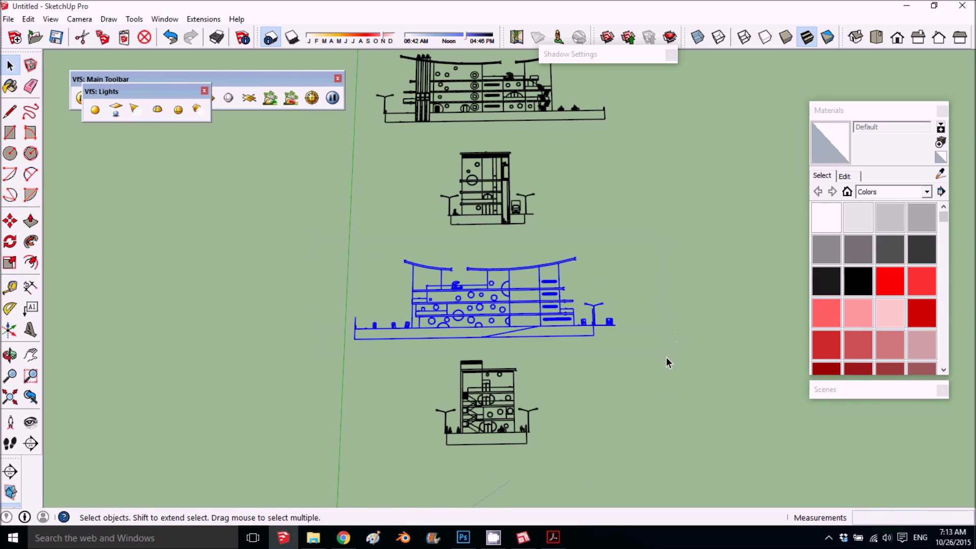
right_click(498, 300)
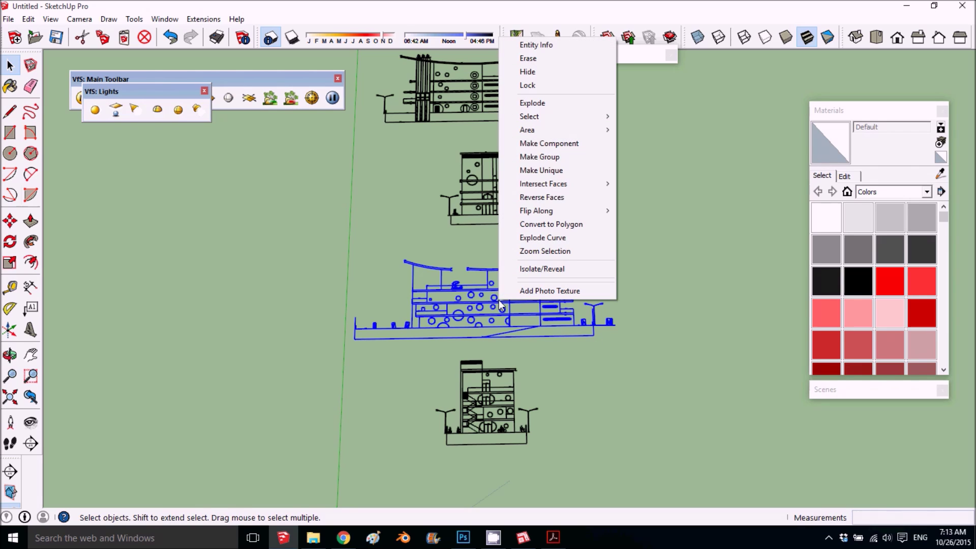
left_click(539, 162)
- Group all linework of the lowest narrow elevation
left_click_drag(411, 351, 598, 461)
right_click(480, 369)
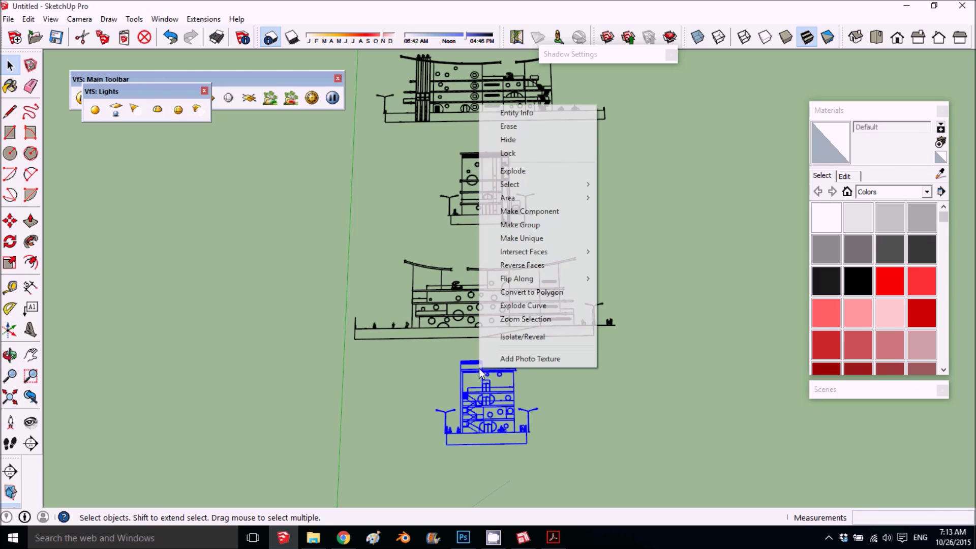
left_click(536, 224)
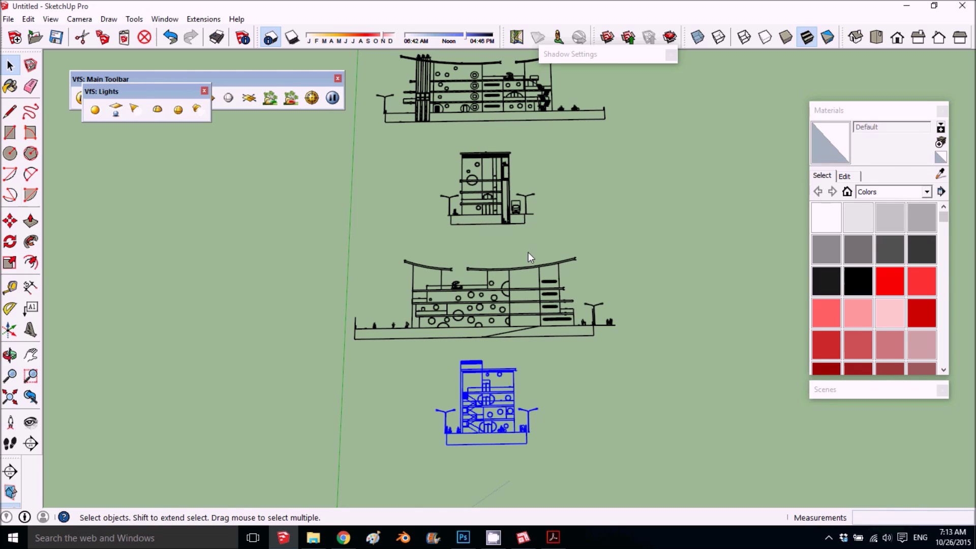
- Delete the outer boundary lines and section markers around the floor plan just above the landscaped ground-floor plan
scroll(577, 344, "down", 3)
scroll(496, 279, "down", 4)
middle_click_drag(458, 267, 275, 266, "shift")
scroll(645, 353, "up", 6)
middle_click_drag(645, 353, 534, 499, "shift")
middle_click_drag(521, 320, 513, 453, "shift")
middle_click_drag(562, 360, 491, 322, "shift")
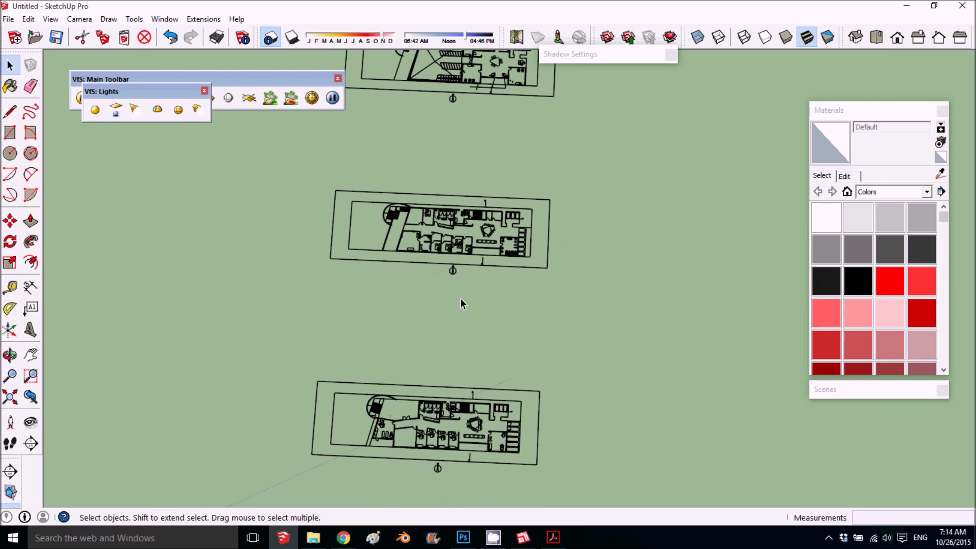
scroll(452, 243, "up", 3)
scroll(452, 243, "down", 3)
middle_click_drag(471, 389, 452, 237, "shift")
scroll(452, 264, "up", 2)
left_click_drag(411, 362, 404, 362)
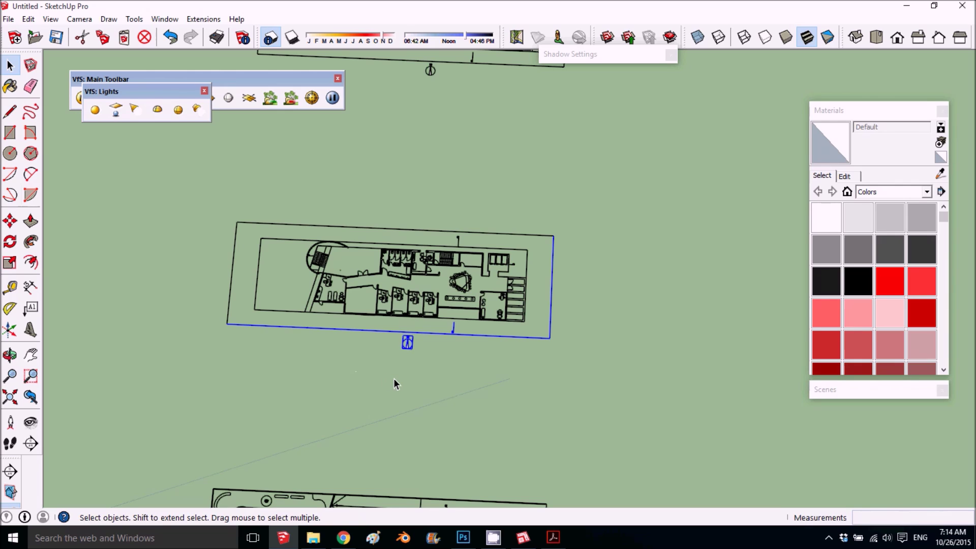
key("Delete")
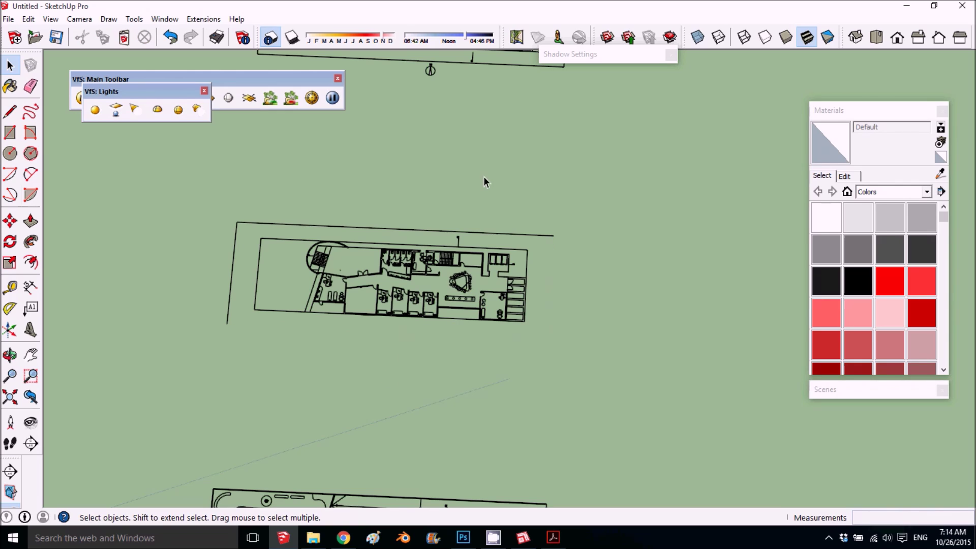
left_click_drag(440, 241, 441, 241)
left_click_drag(202, 334, 203, 334, "shift")
key("Delete")
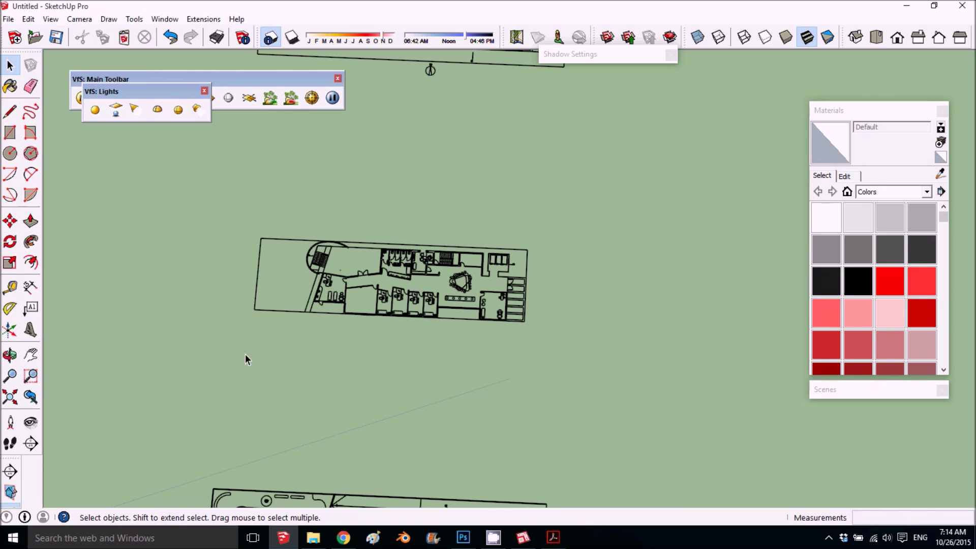
- Group all remaining linework of the cleaned floor plan
mouse_move(218, 195)
left_mouse_down()
mouse_move(515, 352)
mouse_move(600, 343)
left_mouse_up()
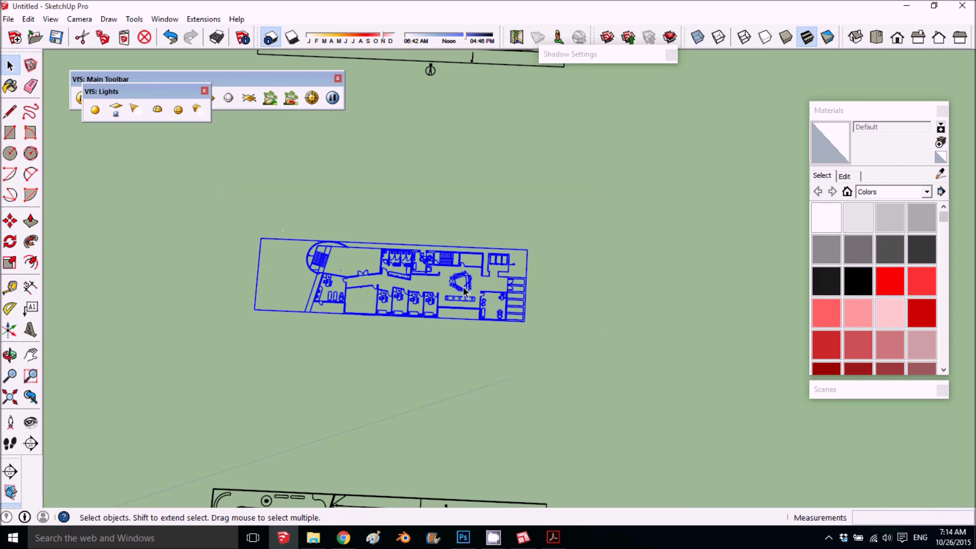
right_click(463, 286)
left_click(500, 160)
- Move the floor-plan group by its upper corner to just below the lowest elevation, then clear the selection
left_click(10, 221)
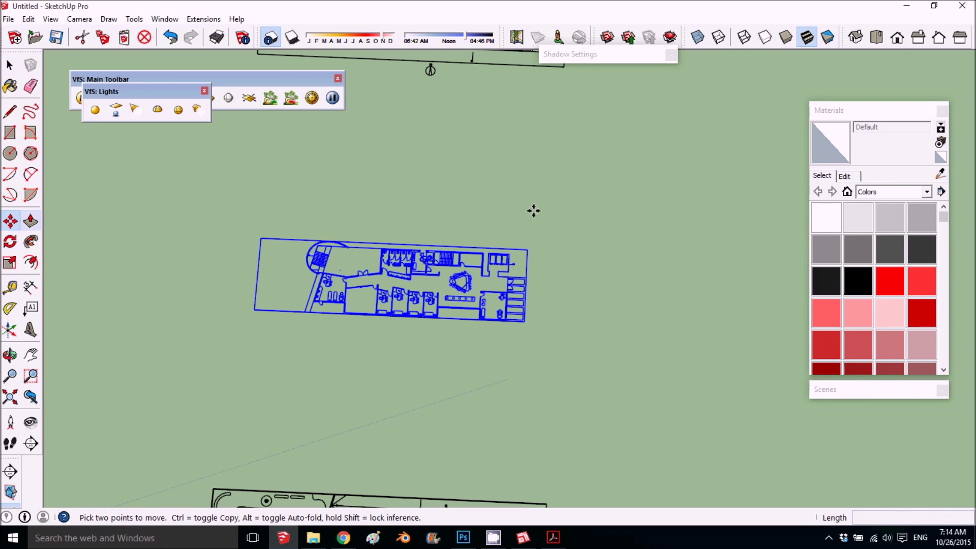
left_click(530, 247)
scroll(612, 122, "down", 3)
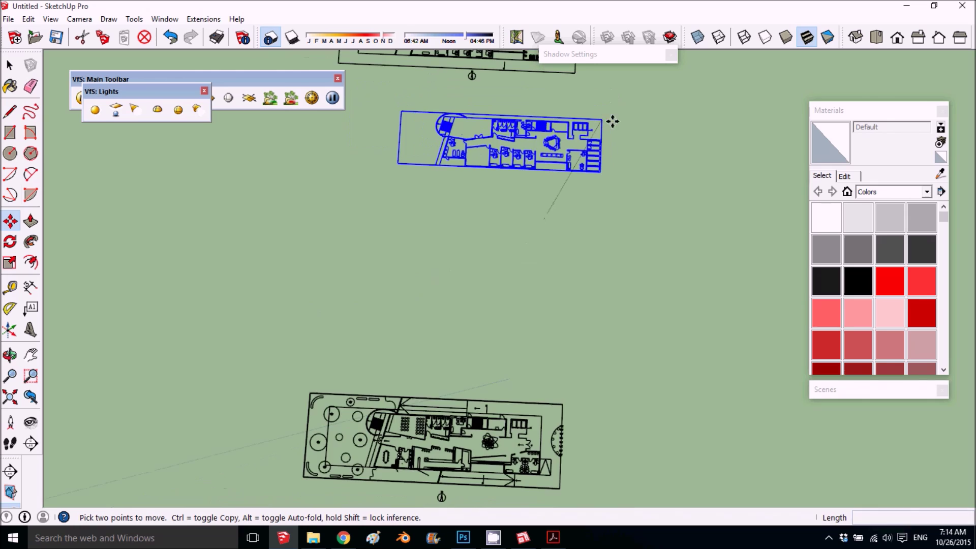
left_click(612, 122)
middle_click_drag(264, 326, 464, 316, "shift")
scroll(448, 305, "up", 4)
scroll(441, 289, "up", 1)
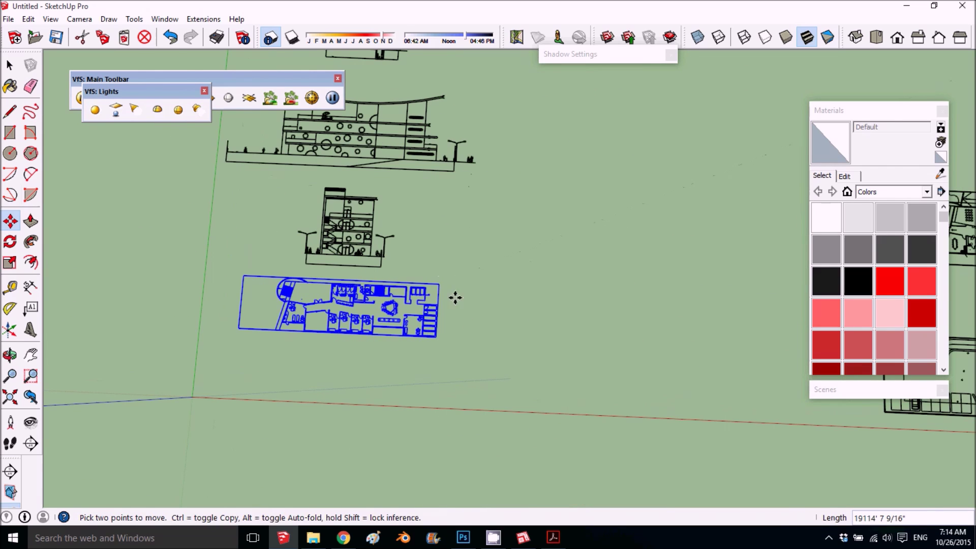
scroll(377, 277, "up", 3)
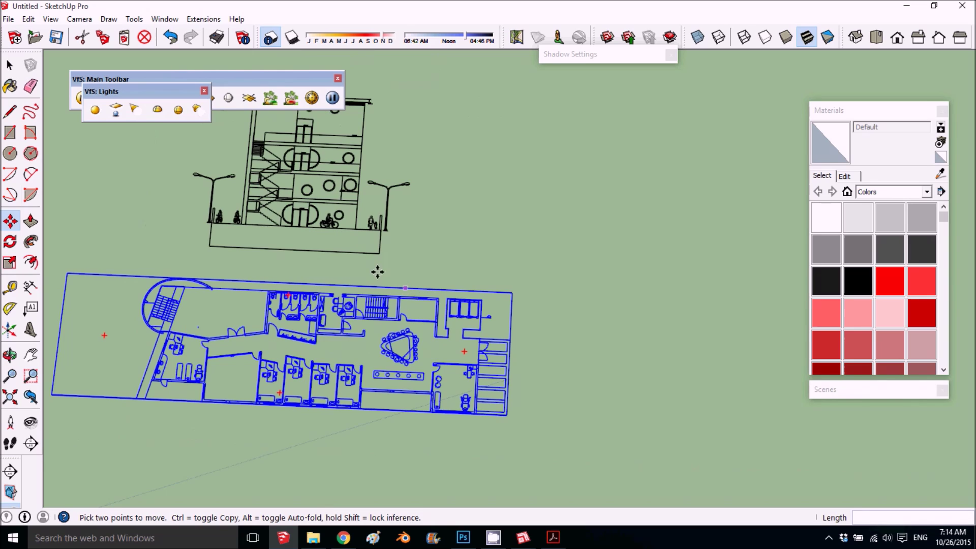
scroll(377, 272, "down", 2)
scroll(377, 249, "up", 2)
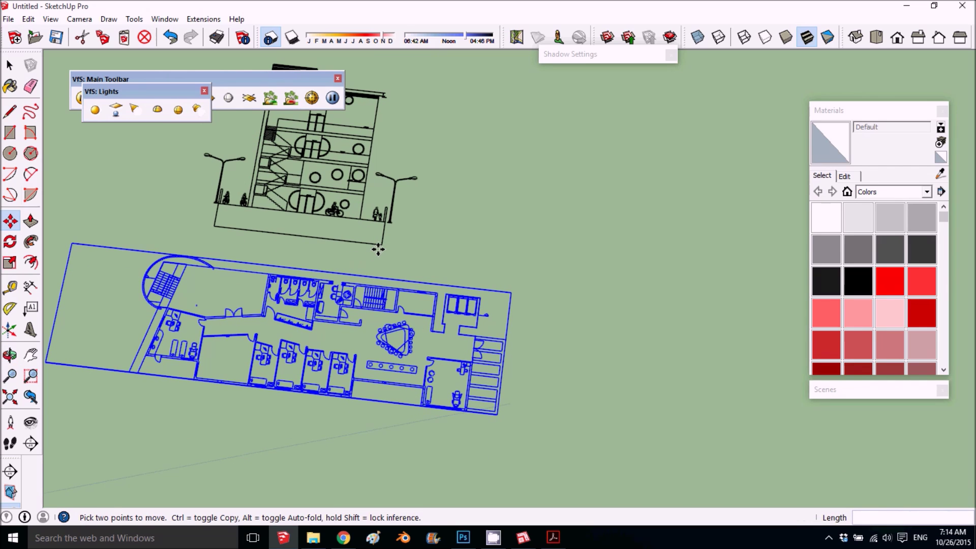
left_click(379, 249)
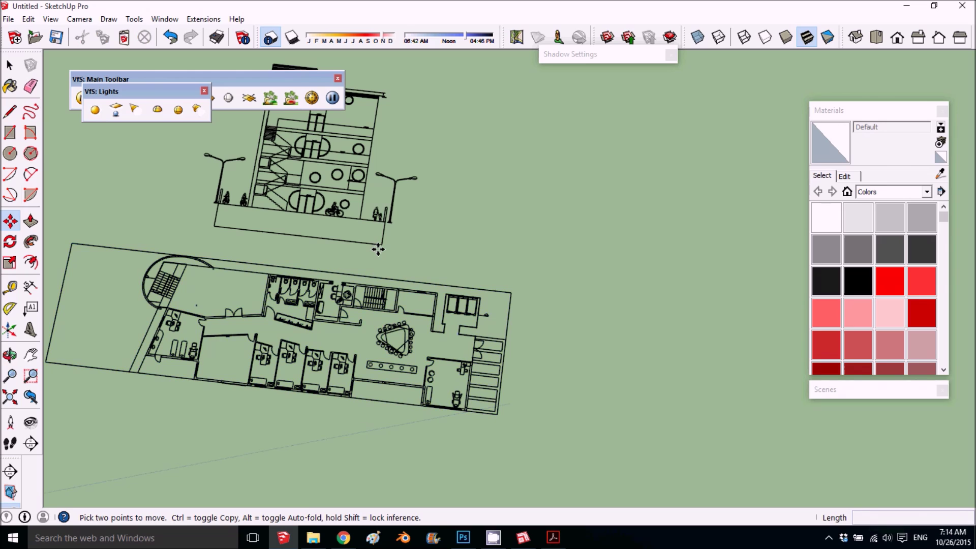
- Move the long front elevation by the ground corner of its building onto the matching front corner of the floor plan
scroll(335, 216, "down", 1)
middle_click_drag(436, 251, 437, 251, "shift")
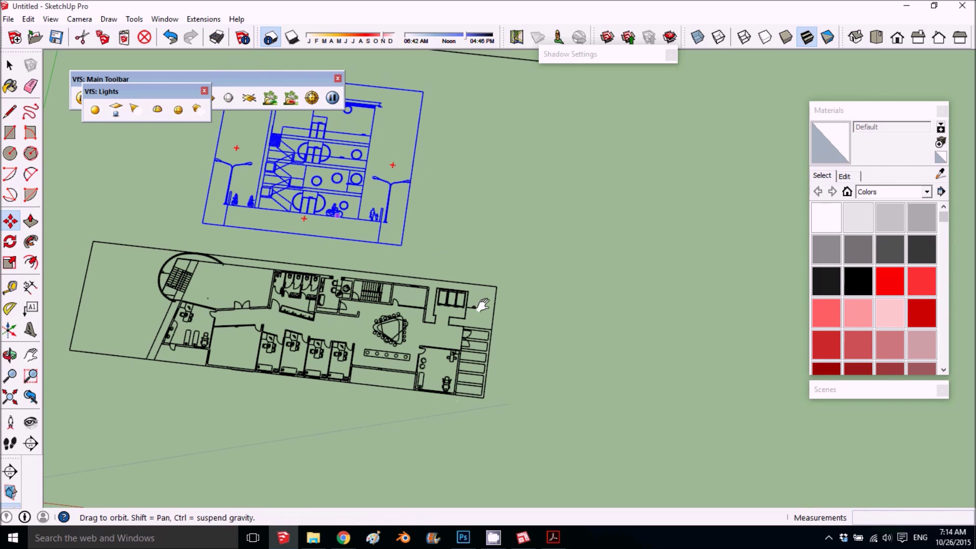
scroll(475, 214, "down", 5)
middle_click_drag(457, 194, 487, 242)
scroll(432, 149, "up", 2)
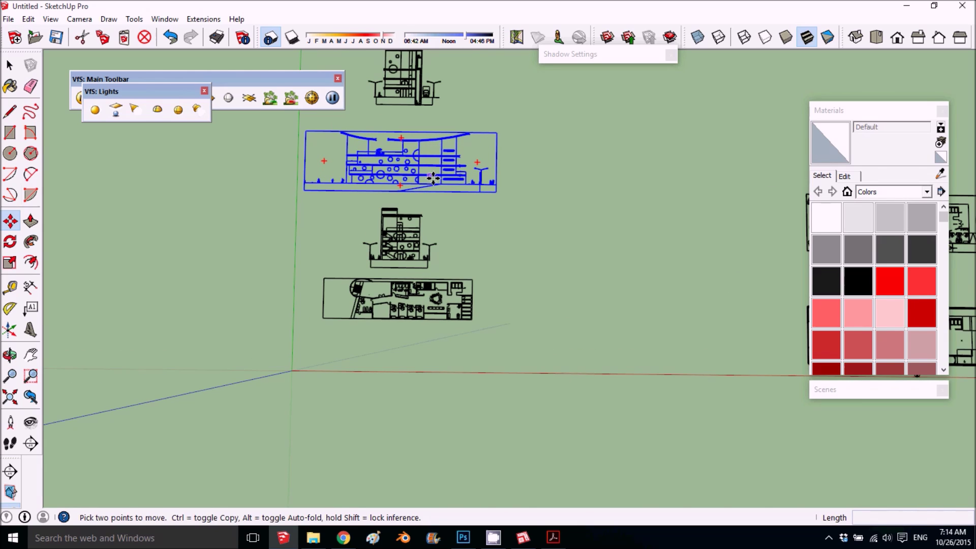
key("space")
key("ctrl+t")
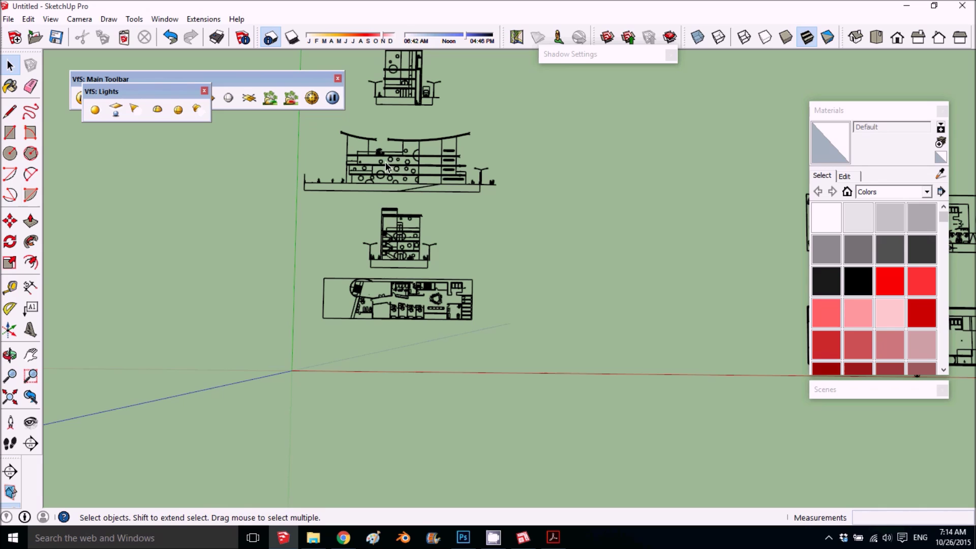
scroll(371, 160, "up", 3)
left_click(389, 122)
middle_click_drag(390, 122, 440, 179)
left_click(10, 221)
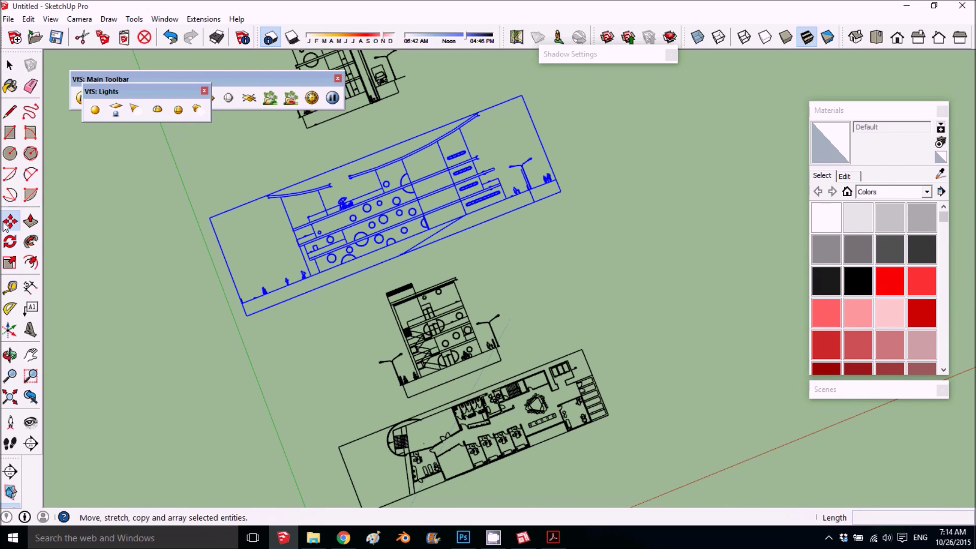
scroll(313, 281, "up", 3)
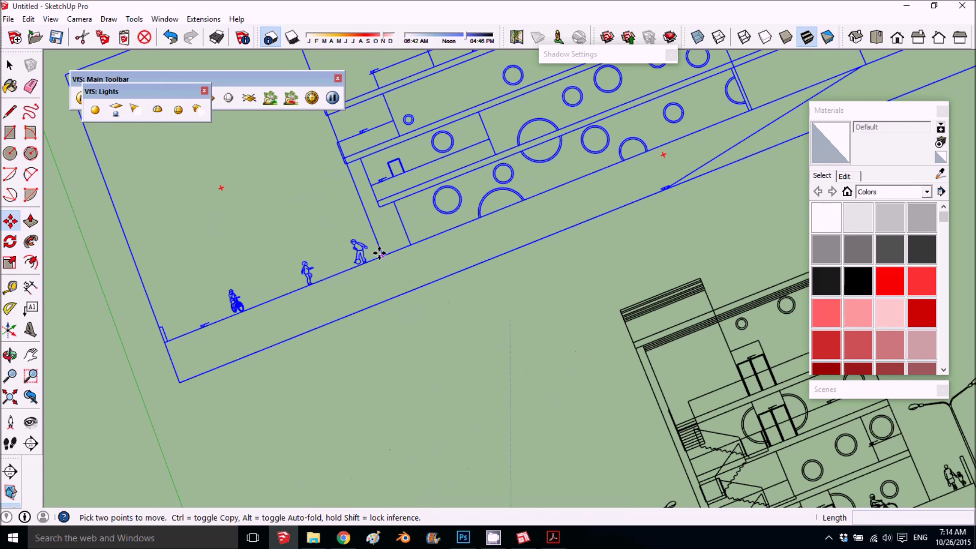
scroll(380, 249, "down", 6)
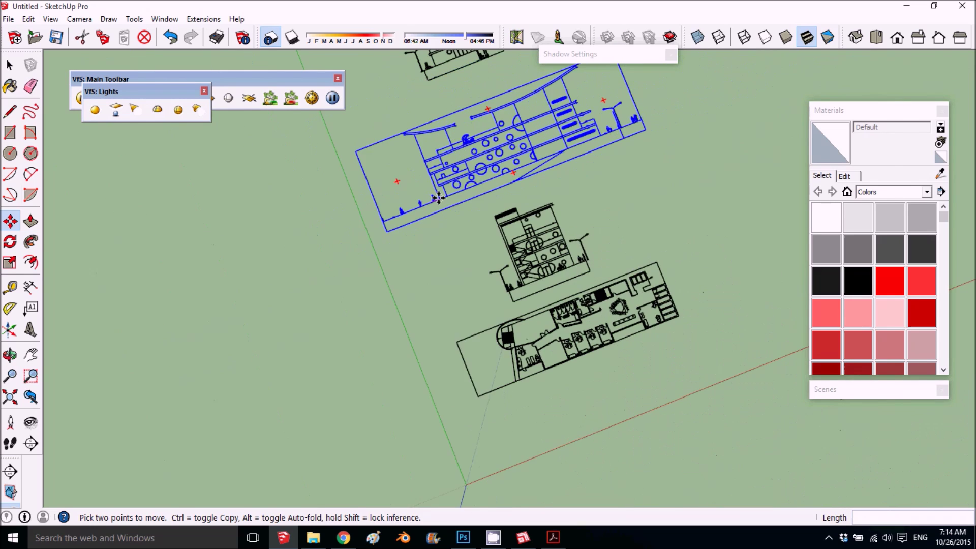
left_click(439, 200)
scroll(510, 320, "up", 2)
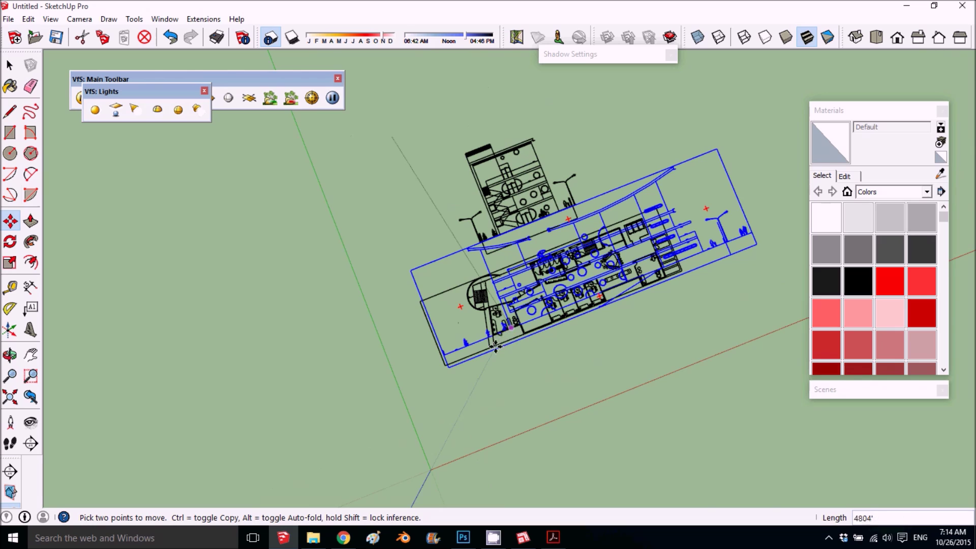
scroll(495, 347, "up", 2)
scroll(475, 352, "up", 2)
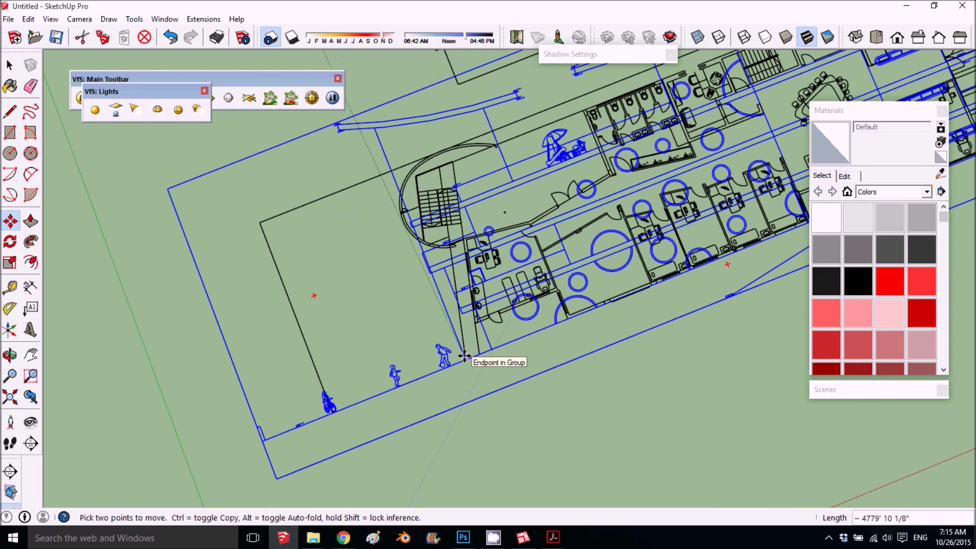
left_click(465, 356)
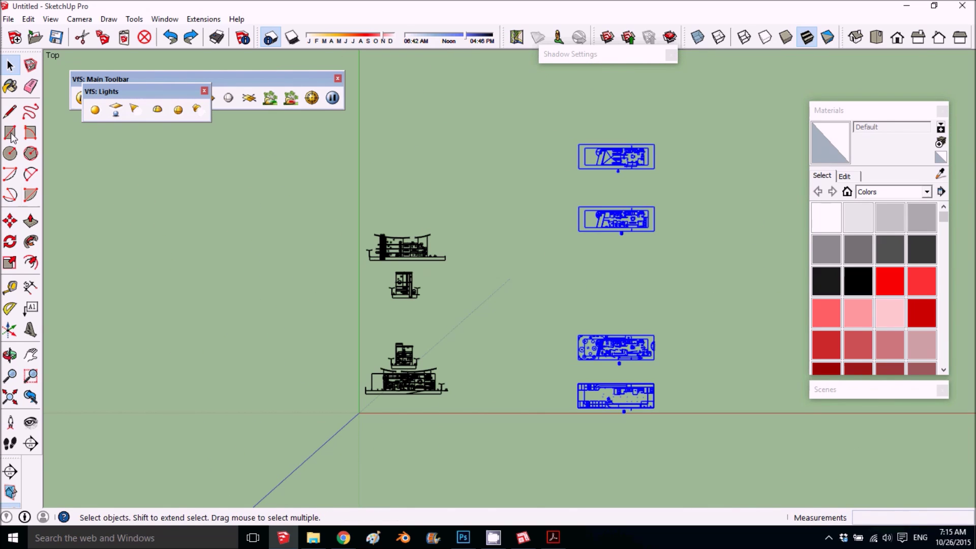
- Draw a large ground rectangle from the origin that spans the elevations and the remaining floor plans
key("r")
left_click(360, 413)
left_click(761, 125)
scroll(366, 399, "up", 4)
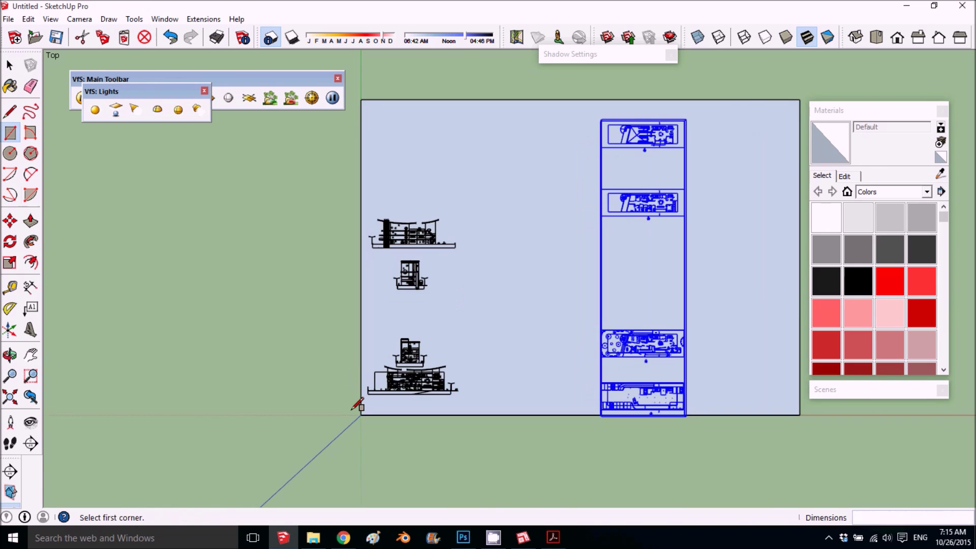
- Rotate the long front elevation 90 degrees about its ground line so it stands upright on the floor plan
middle_click_drag(387, 395, 452, 341)
scroll(549, 246, "down", 3)
middle_click_drag(549, 246, 527, 241)
key("space")
left_click(446, 331)
scroll(495, 365, "up", 5)
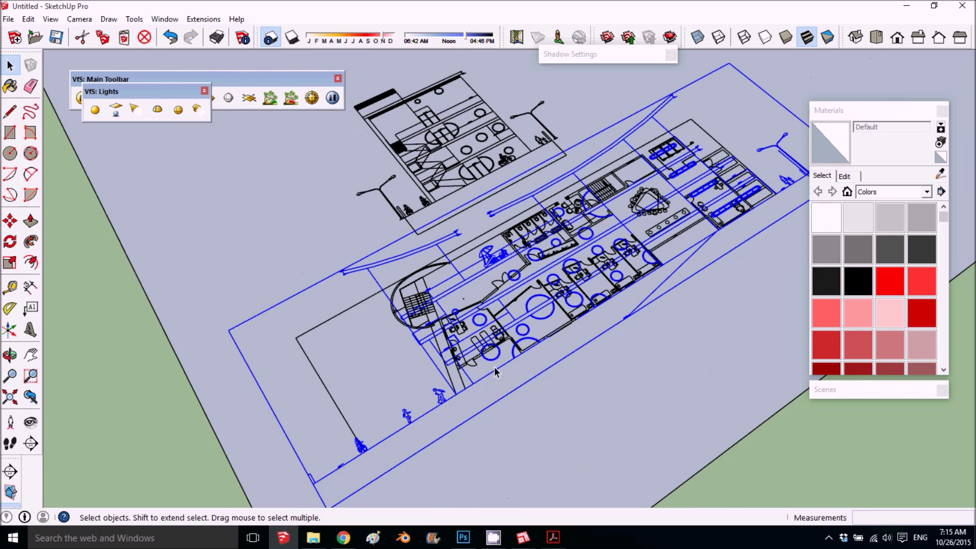
scroll(494, 367, "up", 1)
left_click(9, 241)
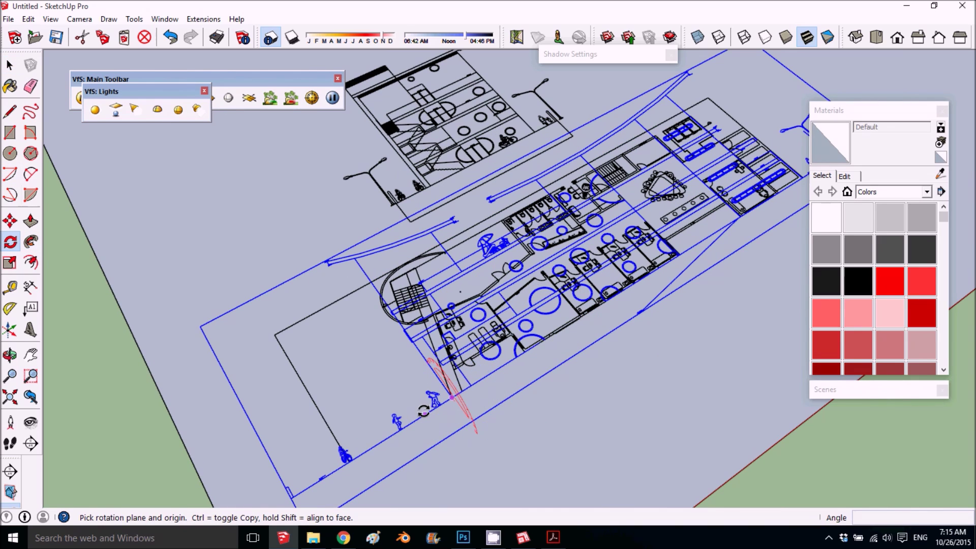
left_click(452, 397)
left_click(411, 338)
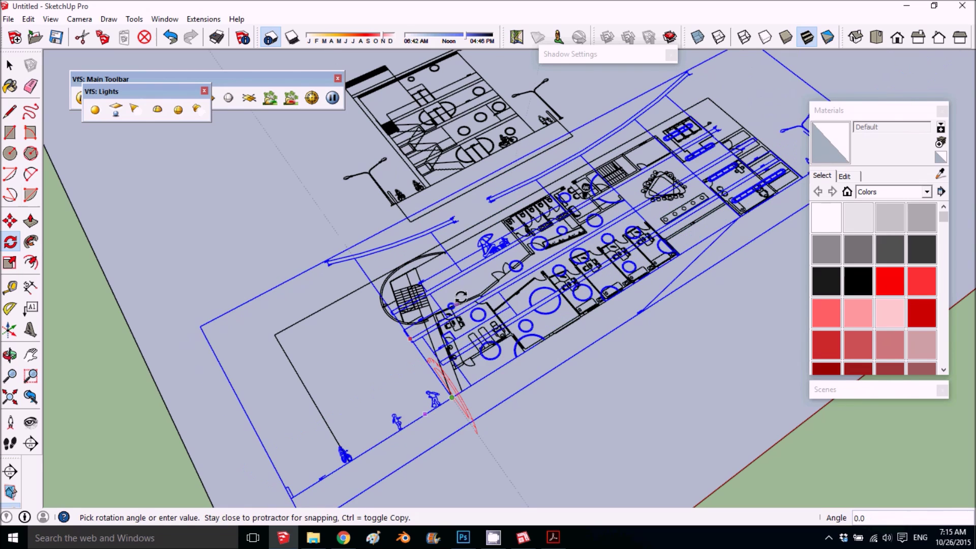
middle_click_drag(461, 297, 585, 101)
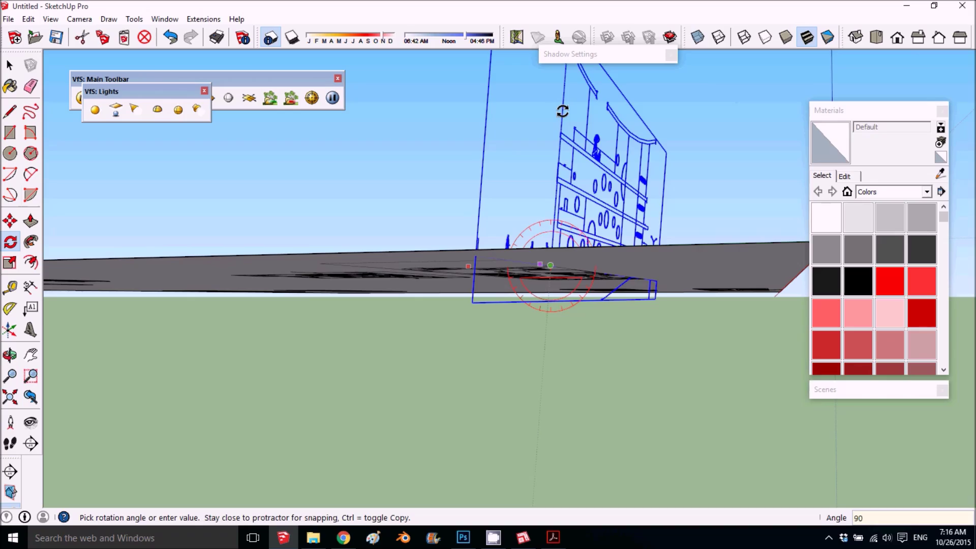
key("Return")
- Place the other long elevation at the floor plan's elevator corner and rotate it upright along the rear side
middle_click_drag(630, 224, 503, 422)
key("space")
key("m")
left_click(430, 145)
scroll(406, 321, "up", 8)
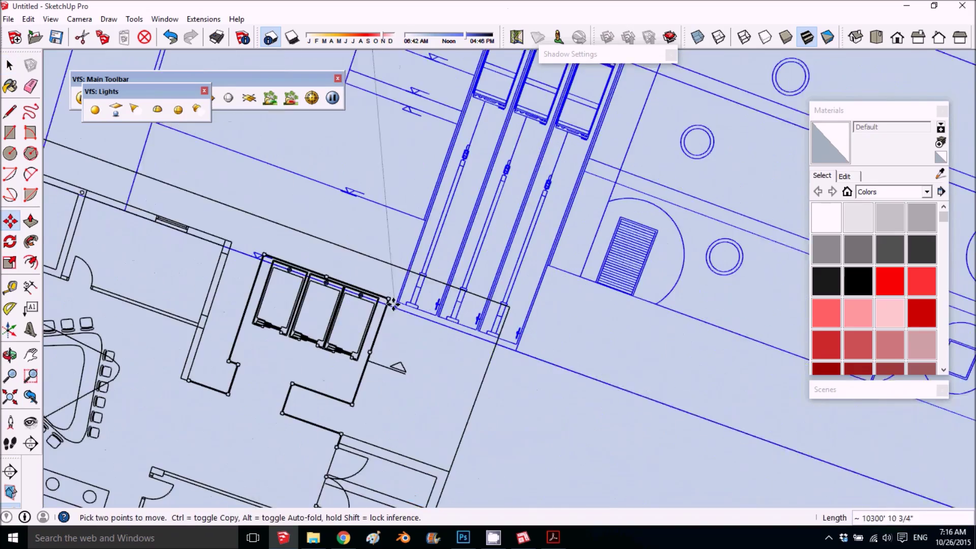
key("q")
scroll(349, 295, "up", 4)
middle_click_drag(349, 292, 507, 326)
scroll(388, 244, "up", 8)
scroll(413, 320, "down", 12)
- Place the narrow staircase elevation at the floor plan's stair end and rotate it upright, perpendicular to the front elevation
key("m")
middle_click_drag(414, 320, 458, 351)
scroll(479, 280, "down", 4)
key("space")
left_click(460, 353)
key("m")
middle_click_drag(571, 386, 793, 344)
scroll(608, 432, "up", 8)
key("q")
left_click(687, 422)
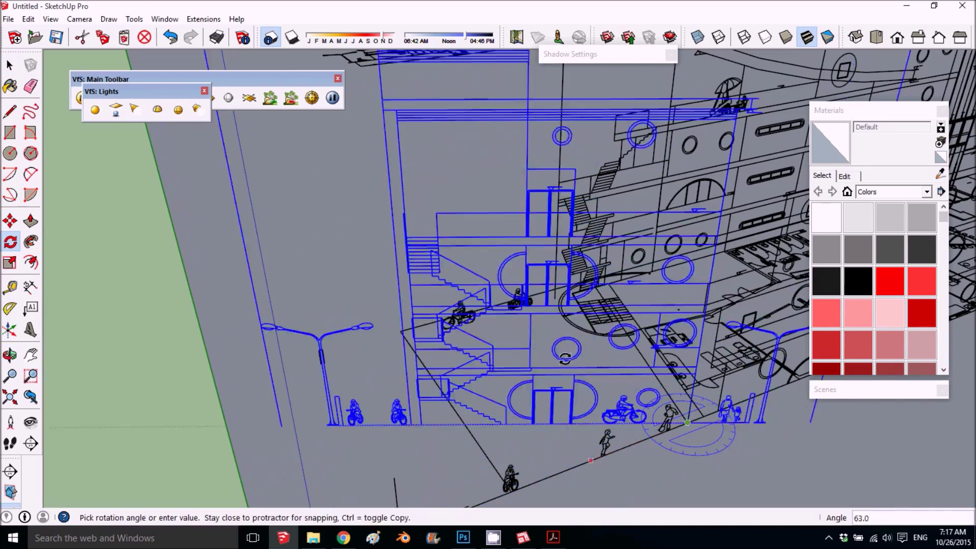
left_click(594, 459)
- Place the remaining narrow elevation at the opposite end of the floor plan and rotate it upright
scroll(593, 459, "down", 10)
key("space")
left_click(557, 309)
key("m")
left_click(557, 309)
key("q")
left_click_drag(150, 335, 234, 339)
left_click(235, 338)
scroll(235, 338, "down", 8)
mouse_move(235, 339)
middle_mouse_down()
mouse_move(497, 250)
mouse_move(432, 356)
middle_mouse_up()
left_click(822, 540)
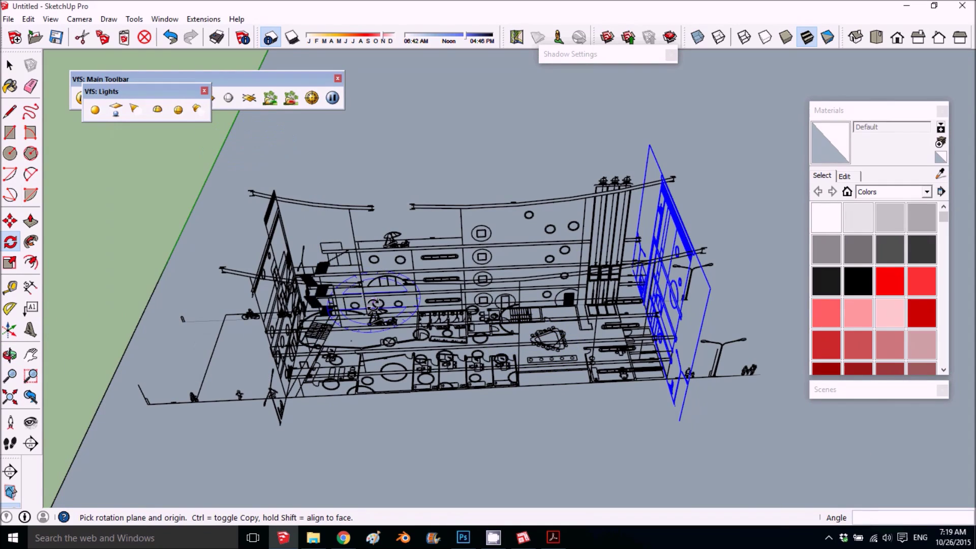
- Draw a ground rectangle for the building footprint and make its face and edges a group
mouse_move(437, 275)
middle_mouse_down()
mouse_move(213, 263)
mouse_move(224, 366)
middle_mouse_up()
key("r")
left_click(531, 167)
left_click(774, 319)
key("space")
double_click(692, 280)
right_click(692, 280)
left_click(766, 388)
- Move the footprint rectangle group about 1665' 9" sideways, clear of the reference drawings
key("m")
left_click(695, 379)
middle_click_drag(559, 326, 407, 336)
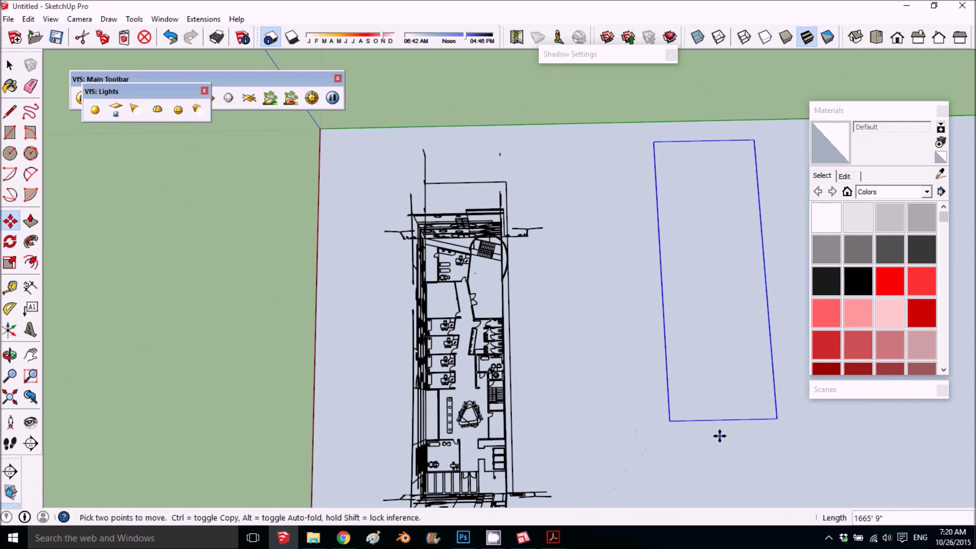
- Open the rectangle group, extrude its face up to the height of the elevations, and close the group
key("space")
double_click(699, 390)
key("p")
left_click(732, 315)
middle_click_drag(702, 300, 447, 91)
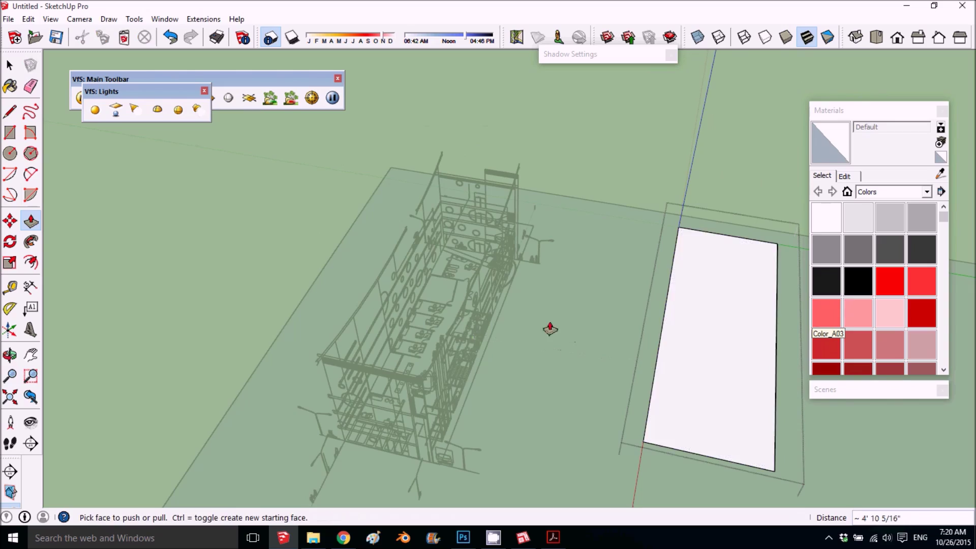
middle_click_drag(550, 329, 438, 89)
left_click(707, 363)
left_click(351, 244)
middle_click_drag(666, 356, 605, 359)
key("space")
left_click(598, 190)
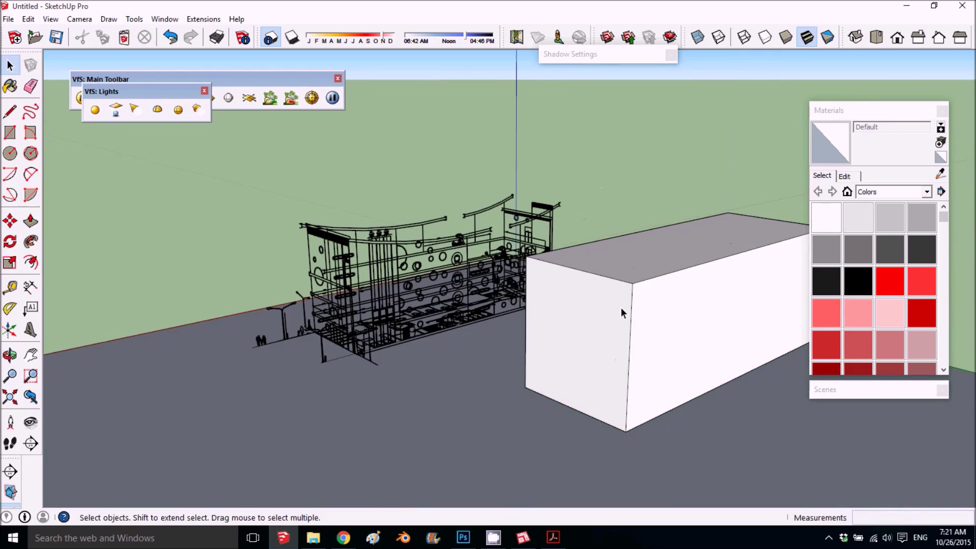
- Move the box by its lower corner onto the building corner where the front and elevator-end elevations meet
left_click(621, 313)
middle_click_drag(621, 313, 631, 356)
key("m")
left_click(500, 405)
scroll(351, 346, "up", 5)
middle_click_drag(356, 350, 605, 394)
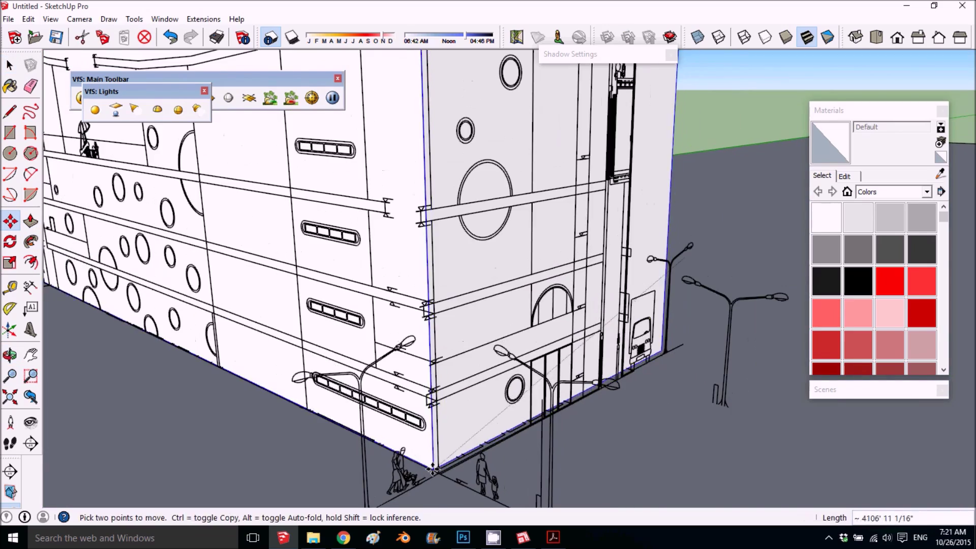
scroll(434, 474, "up", 6)
left_click(444, 401)
- Shift the long front elevation so its ground corner meets the box's lower corner
middle_click_drag(444, 399, 430, 226)
middle_click_drag(408, 352, 447, 386)
key("space")
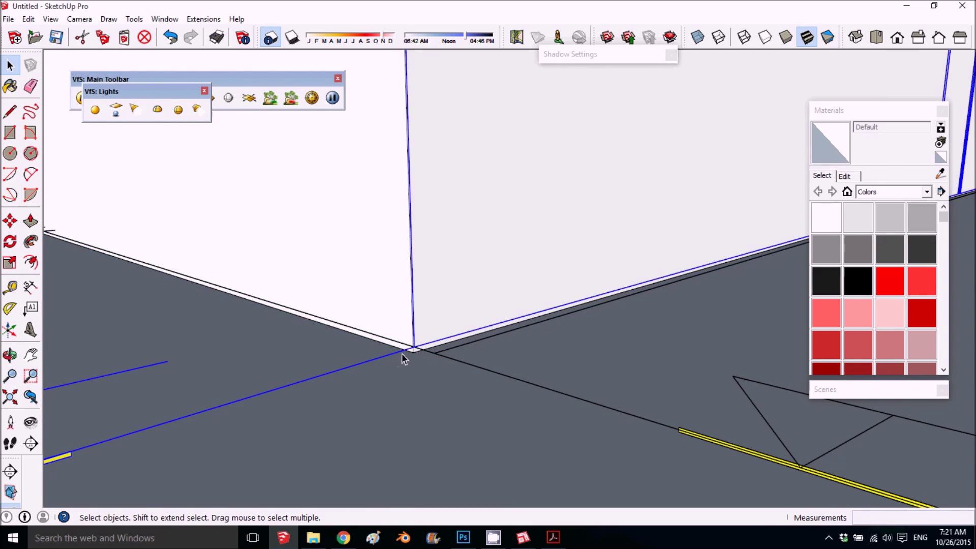
scroll(401, 358, "down", 4)
scroll(546, 347, "up", 5)
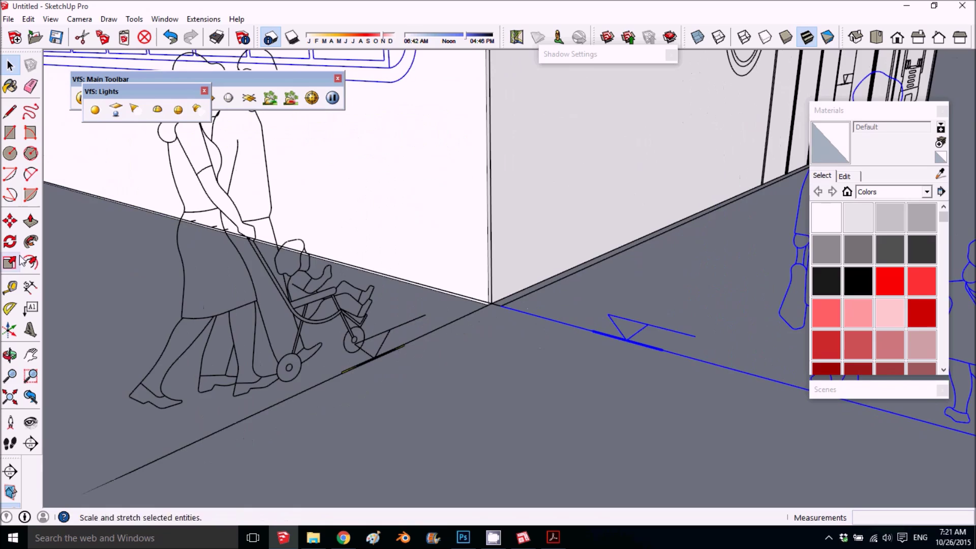
left_click(502, 305)
middle_click_drag(502, 305, 608, 360)
left_click(483, 305)
scroll(484, 306, "down", 3)
- Shift the elevator-end elevation so its ground corner meets the same lower corner of the box
middle_click_drag(484, 306, 368, 307)
left_click(428, 323)
scroll(389, 272, "up", 5)
left_click(10, 221)
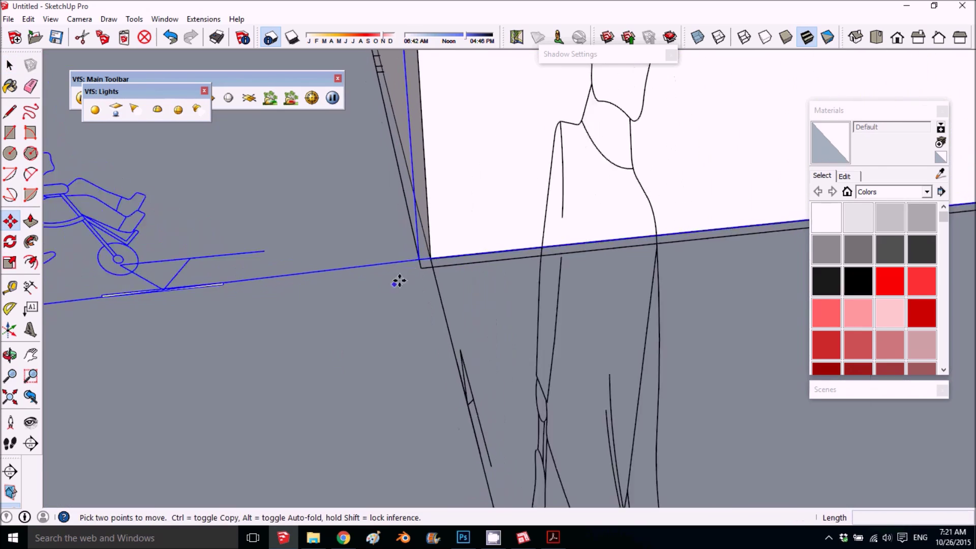
scroll(406, 276, "up", 4)
left_click(419, 259)
middle_click_drag(440, 258, 574, 304)
left_click(469, 334)
scroll(481, 313, "down", 5)
middle_click_drag(711, 155, 518, 178)
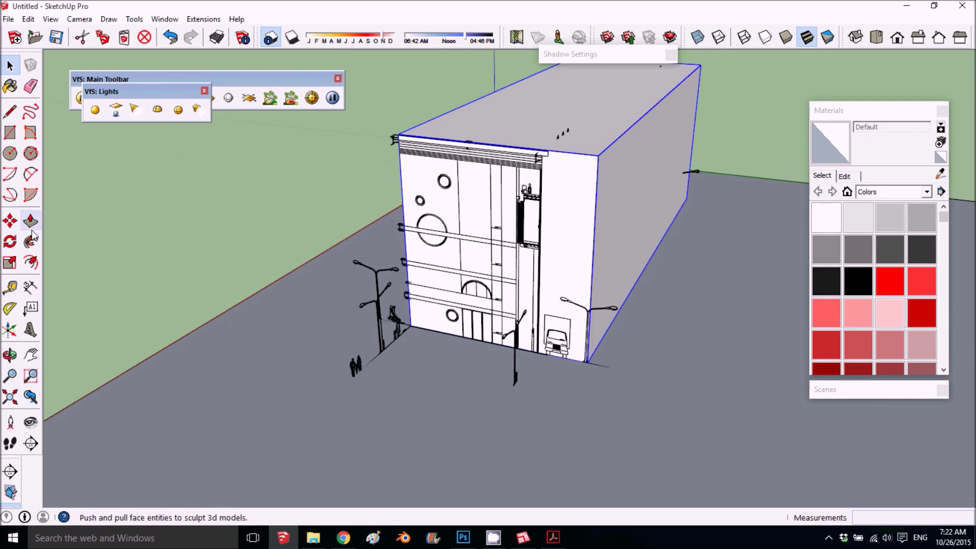
- Push the box's long rear face inward 456' 7 3/8" to the facade edge on the elevator-end elevation
left_click(31, 220)
left_click(610, 224)
scroll(542, 220, "up", 4)
left_click(529, 96)
middle_click_drag(529, 97, 337, 201)
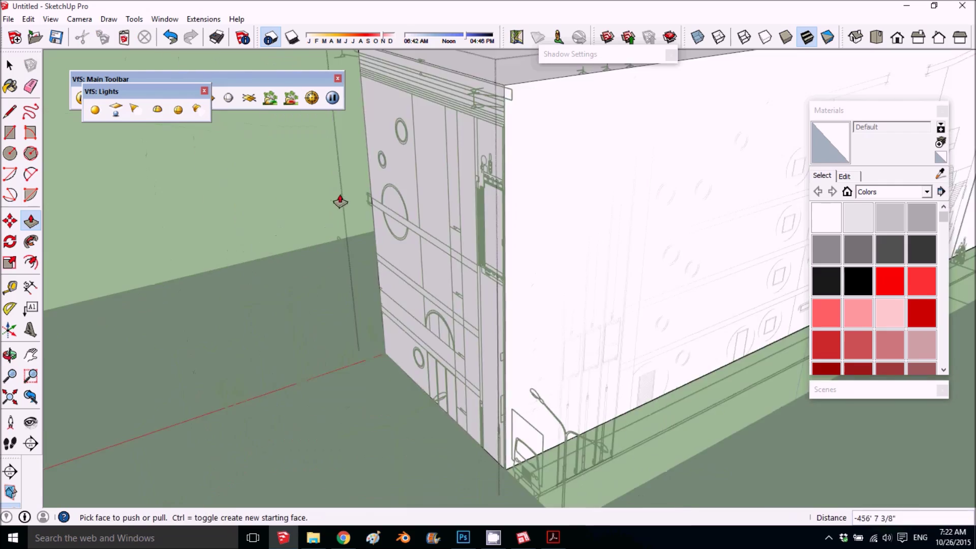
scroll(400, 187, "down", 5)
key("space")
- Move the long rear elevation outward, clear of the box's rear side
left_click(508, 346)
middle_click_drag(676, 203, 546, 225)
scroll(545, 225, "up", 3)
scroll(546, 225, "down", 4)
left_click(546, 225)
left_click(737, 316)
scroll(376, 240, "up", 5)
middle_click_drag(376, 240, 437, 219)
left_click(10, 221)
scroll(583, 285, "down", 5)
key("space")
mouse_move(503, 356)
middle_mouse_down()
mouse_move(407, 334)
mouse_move(457, 216)
mouse_move(433, 253)
mouse_move(318, 270)
mouse_move(688, 288)
mouse_move(592, 200)
mouse_move(577, 257)
mouse_move(577, 233)
mouse_move(588, 281)
middle_mouse_up()
left_click(407, 333)
left_click(449, 322)
scroll(418, 345, "up", 3)
scroll(563, 358, "down", 2)
scroll(562, 358, "down", 5)
- Open the box group and push its stair-side end face inward about 534' 1 9/16" to the staircase elevation
key("space")
double_click(624, 250)
middle_click_drag(629, 248, 551, 234)
key("p")
left_click(604, 274)
left_click(552, 237)
middle_click_drag(793, 260, 710, 267)
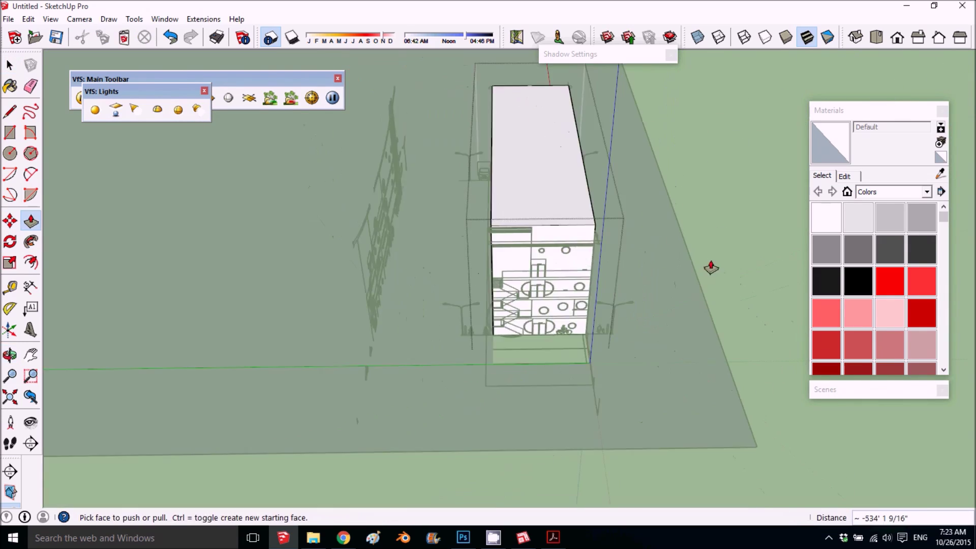
scroll(710, 268, "up", 3)
- Align the staircase elevation's ground corner with the lower corner of the box's end face
key("space")
middle_click_drag(514, 387, 500, 285)
scroll(489, 432, "up", 4)
middle_click_drag(490, 432, 460, 454)
scroll(569, 311, "up", 5)
left_click(561, 302)
left_click(565, 300)
left_click(10, 221)
scroll(561, 305, "up", 2)
mouse_move(563, 306)
middle_mouse_down()
mouse_move(650, 358)
mouse_move(465, 291)
mouse_move(483, 183)
mouse_move(603, 168)
middle_mouse_up()
scroll(562, 308, "down", 8)
middle_click_drag(420, 311, 429, 391)
scroll(517, 358, "up", 8)
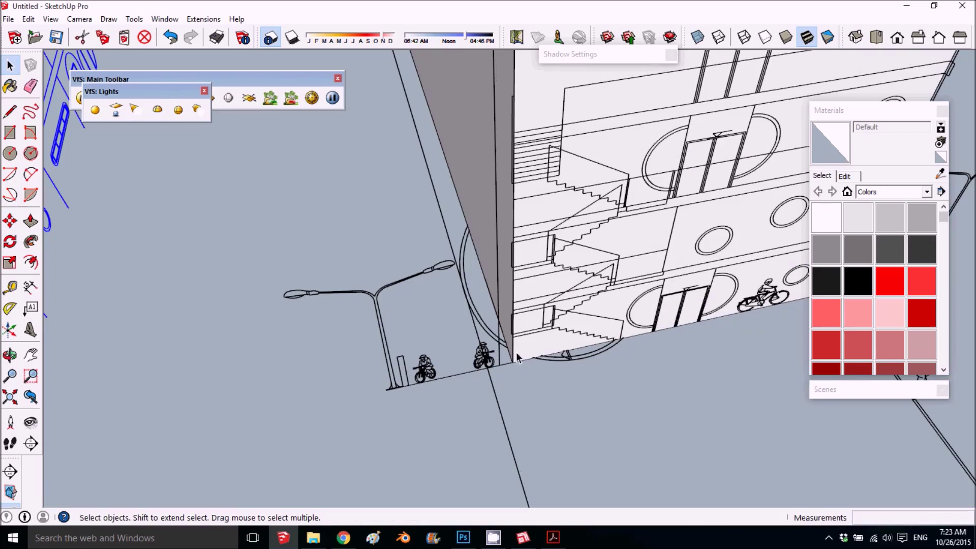
- Move the long rear elevation back against the box's long side, lining up its lower corner with the box
scroll(574, 275, "down", 3)
scroll(585, 266, "down", 3)
mouse_move(585, 265)
middle_mouse_down()
mouse_move(706, 270)
mouse_move(701, 315)
middle_mouse_up()
left_click(348, 329)
scroll(348, 330, "down", 2)
left_click(214, 263)
left_click(380, 414)
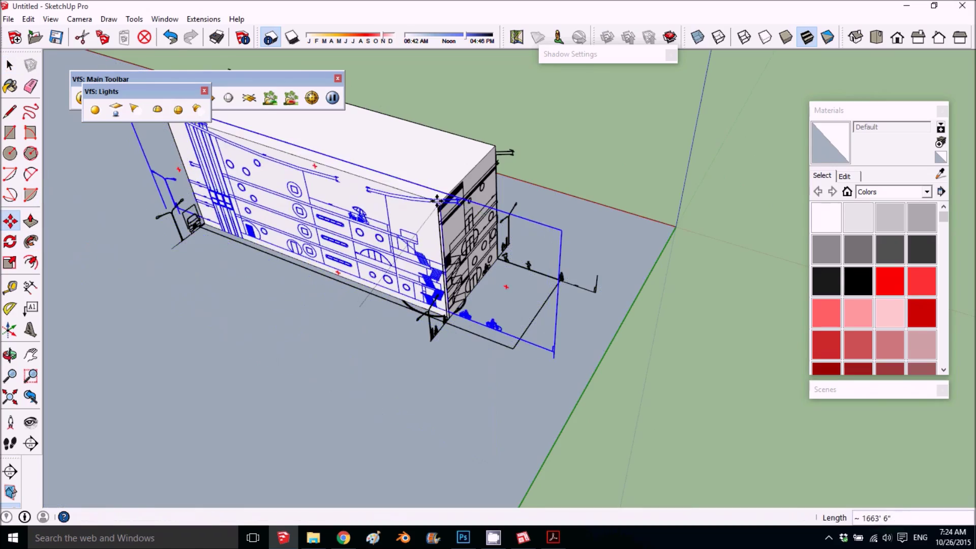
left_click(447, 319)
- Display the model in the Monochrome face style, with the corner between the long and staircase elevations in view
middle_click_drag(446, 320, 599, 259)
scroll(261, 279, "up", 5)
mouse_move(261, 279)
middle_mouse_down()
mouse_move(528, 192)
mouse_move(496, 231)
middle_mouse_up()
scroll(496, 231, "up", 5)
scroll(496, 230, "down", 2)
mouse_move(499, 273)
middle_mouse_down()
mouse_move(399, 142)
mouse_move(405, 373)
mouse_move(472, 153)
mouse_move(461, 244)
mouse_move(386, 228)
middle_mouse_up()
left_click(827, 37)
scroll(450, 219, "down", 5)
scroll(739, 216, "up", 5)
- Align the long elevation's roof-line end marker in height with the matching marker on the staircase elevation
left_click(703, 207)
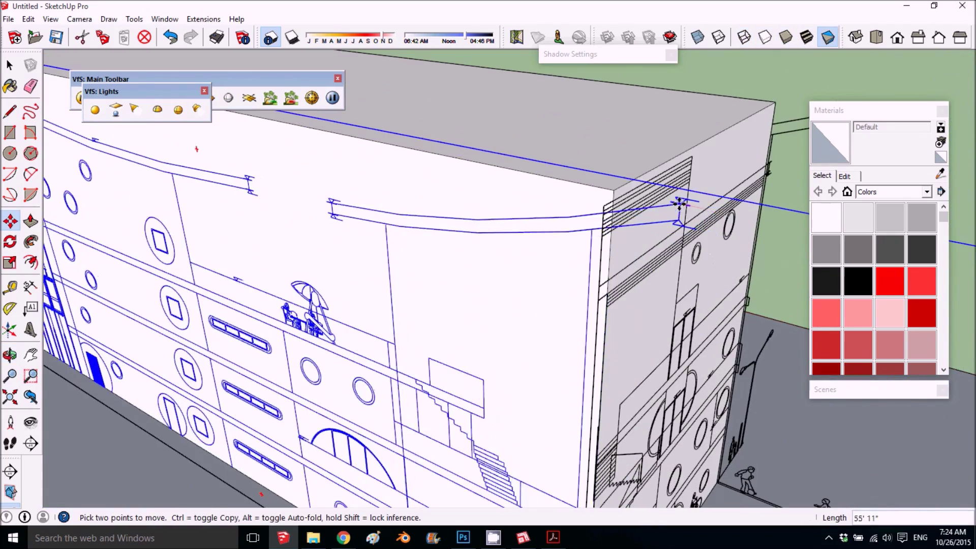
scroll(624, 201, "down", 3)
scroll(752, 153, "up", 4)
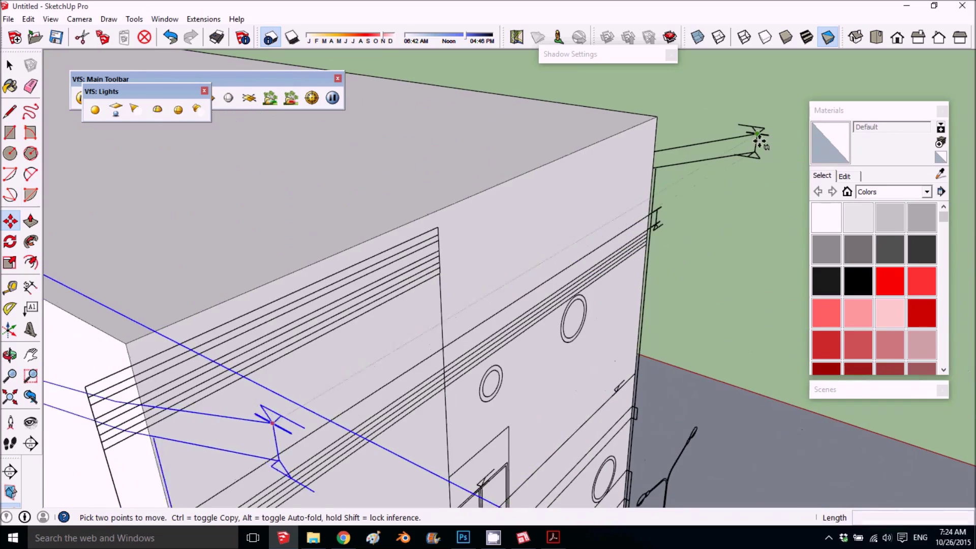
left_click(757, 135)
scroll(757, 134, "down", 4)
middle_click_drag(477, 376, 530, 317)
left_click(610, 204)
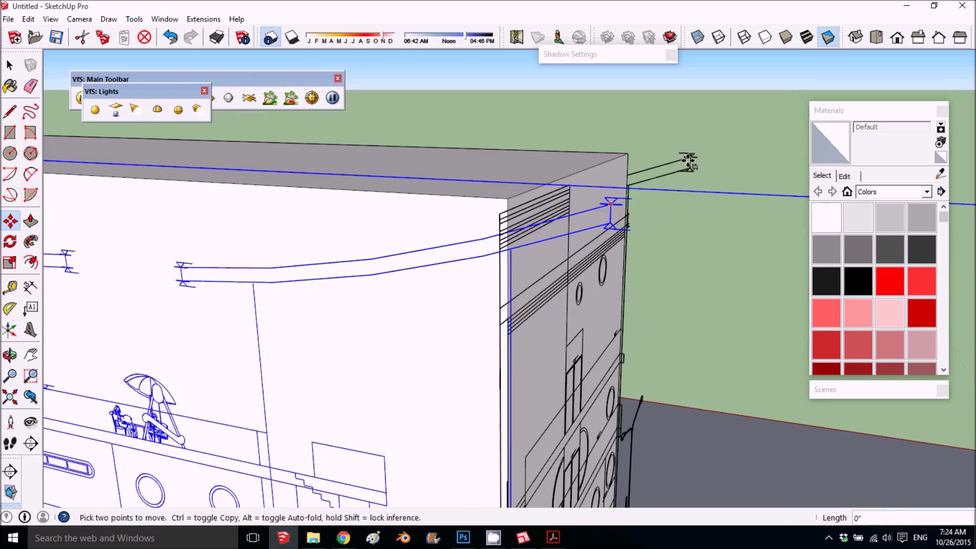
middle_click_drag(691, 175, 642, 207)
scroll(722, 148, "up", 5)
left_click(723, 135)
scroll(569, 208, "down", 5)
middle_click_drag(534, 214, 644, 172)
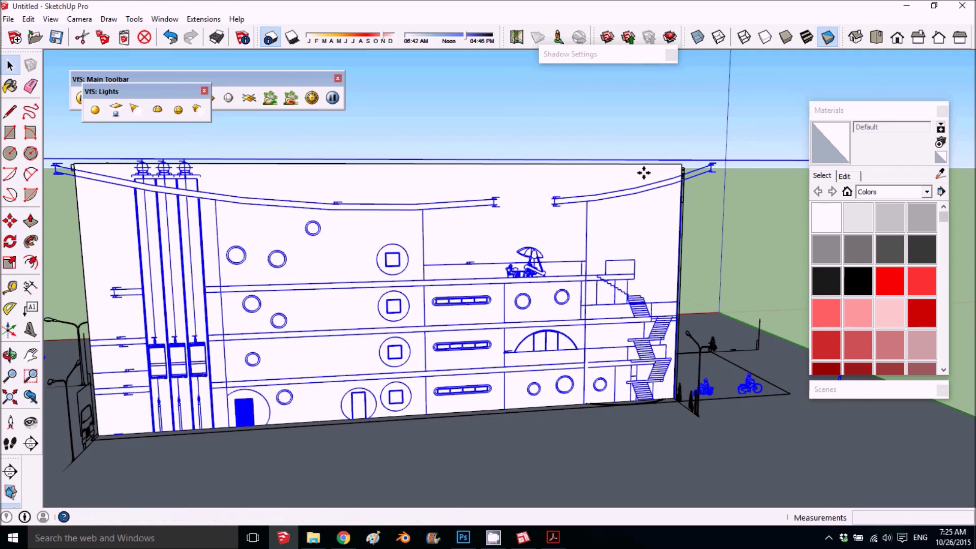
middle_click_drag(558, 138, 559, 267)
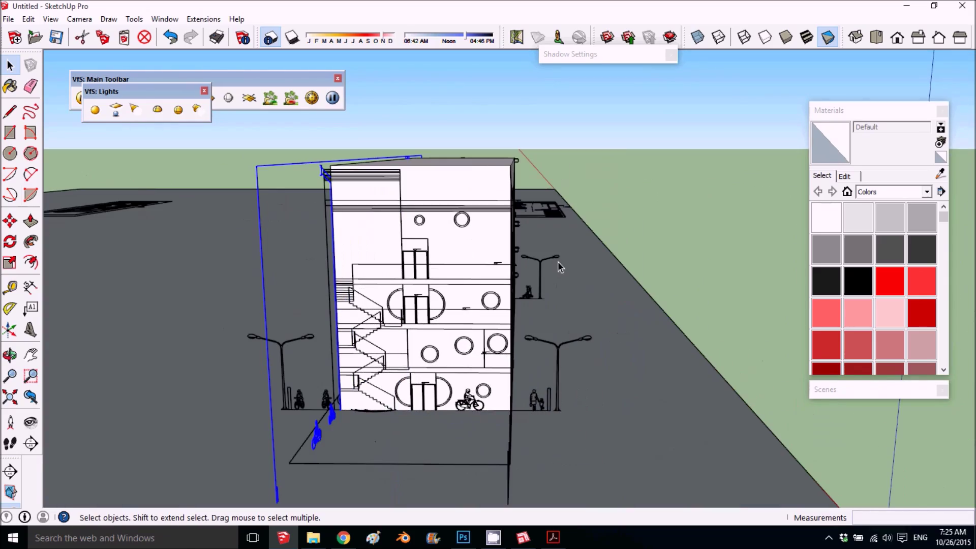
middle_click_drag(480, 248, 246, 246)
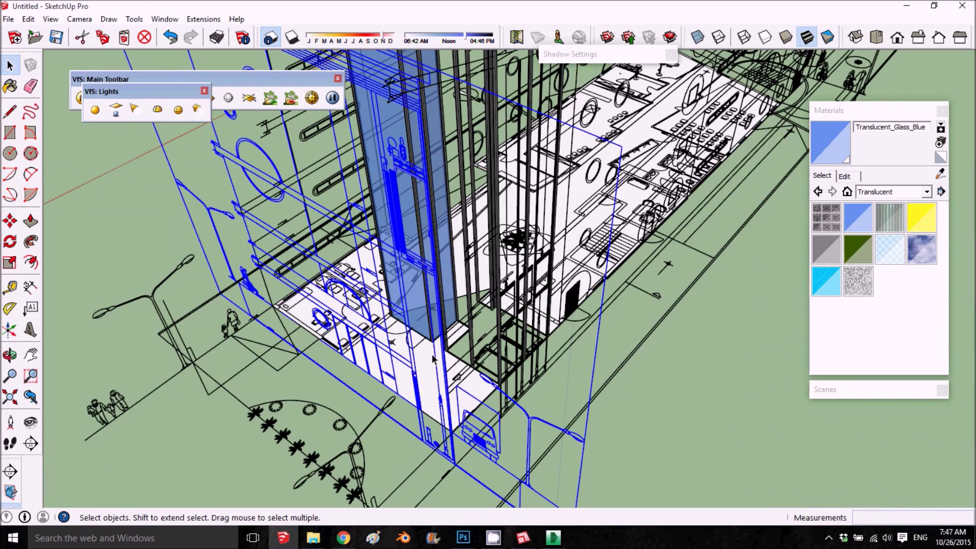
- Delete all the imported CAD layers and move their contents to the default layer
middle_click_drag(462, 325, 383, 272)
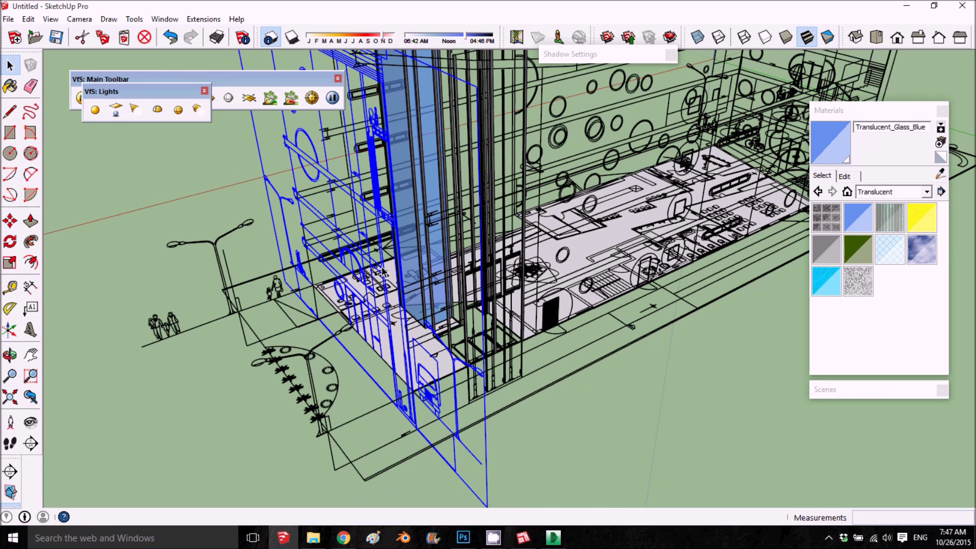
middle_click_drag(242, 341, 355, 319)
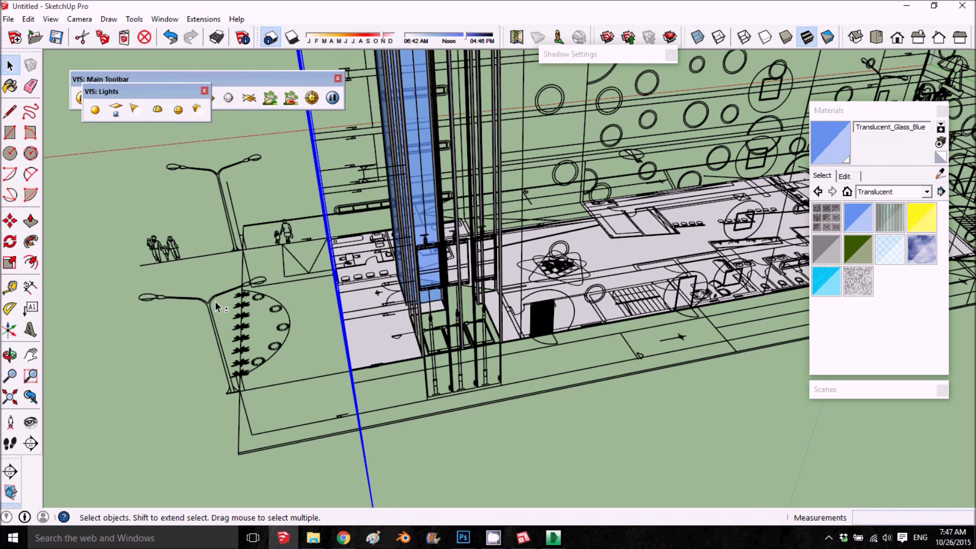
left_click(215, 295)
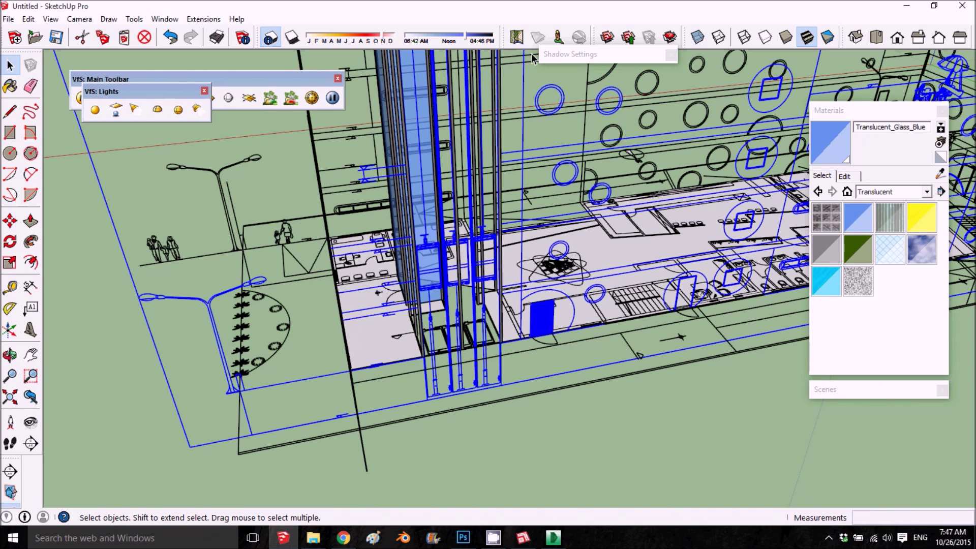
left_click(168, 20)
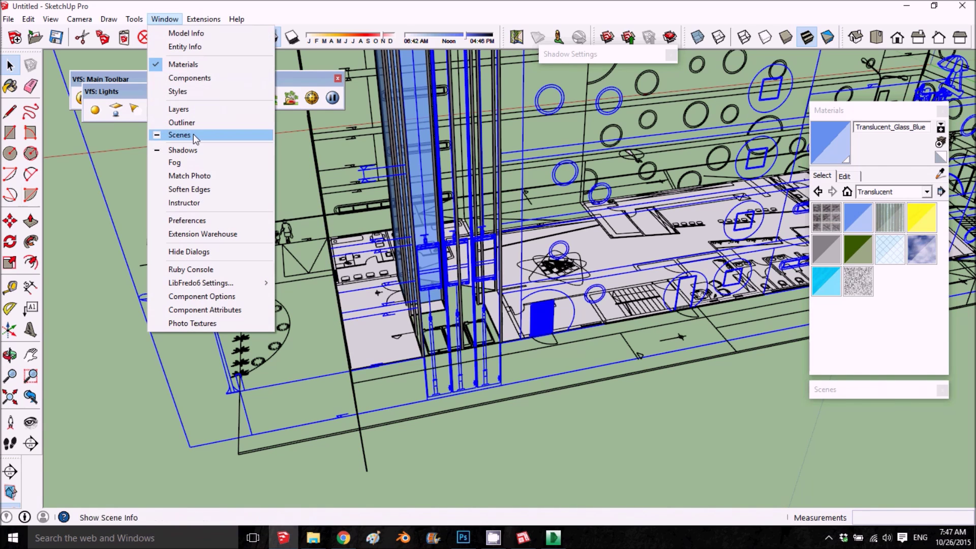
left_click(179, 109)
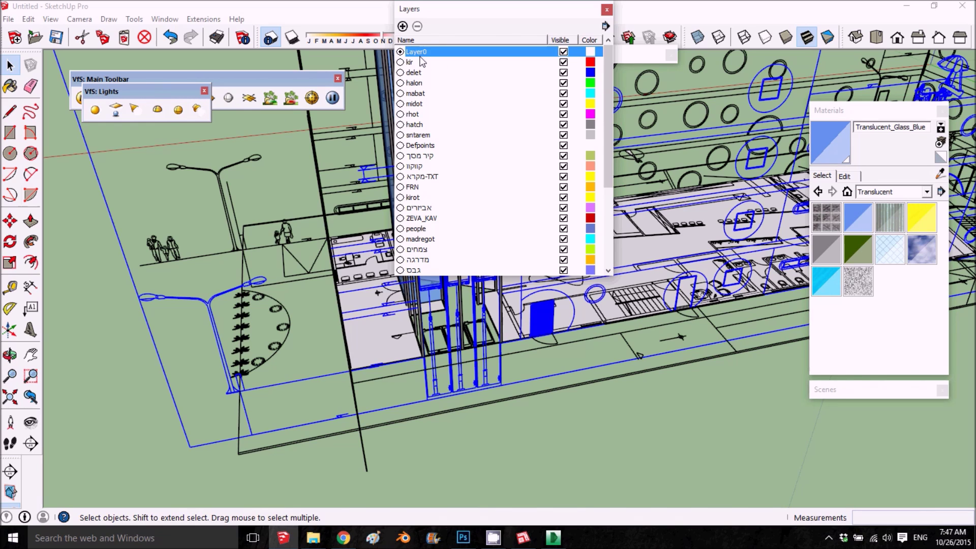
left_click(433, 271, "shift")
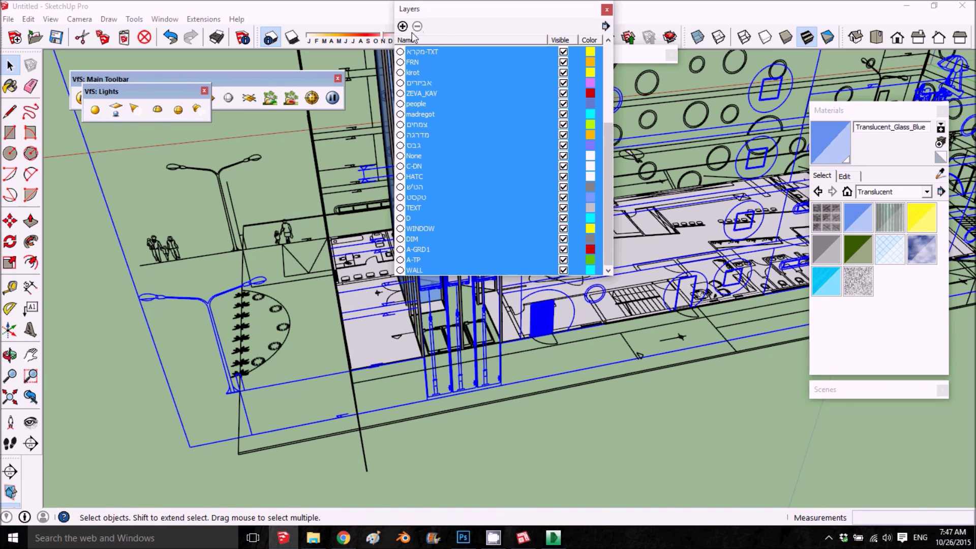
scroll(434, 92, "up", 4)
left_click(423, 54)
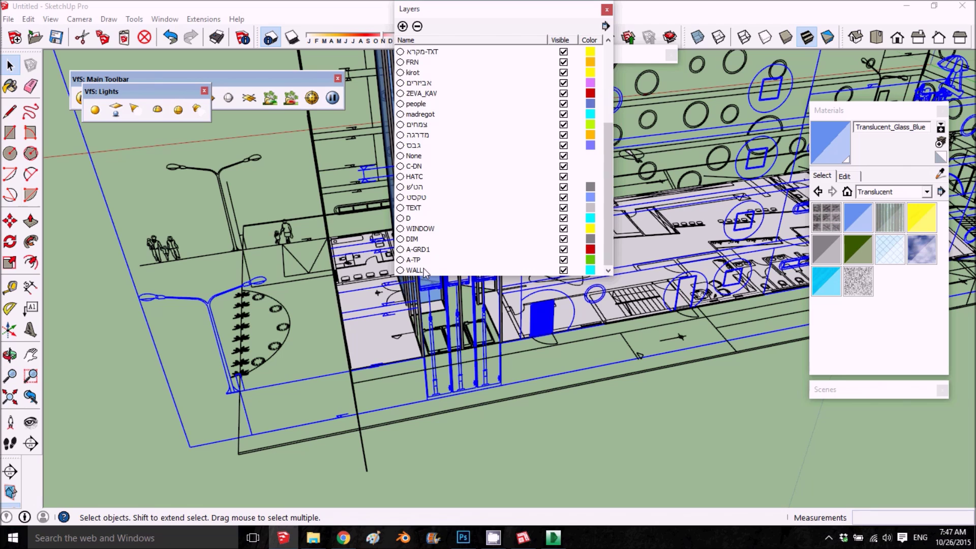
left_click(424, 271, "shift")
left_click(418, 27)
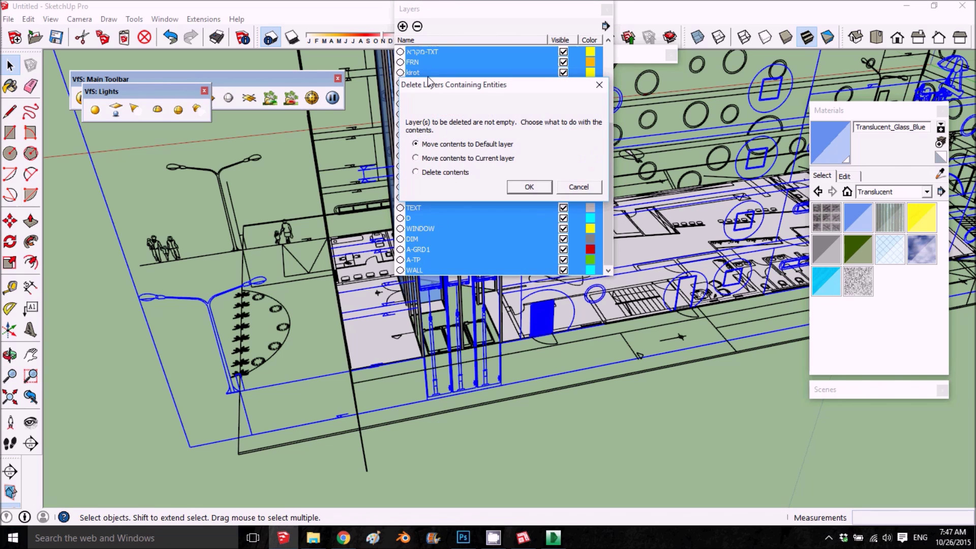
left_click(528, 187)
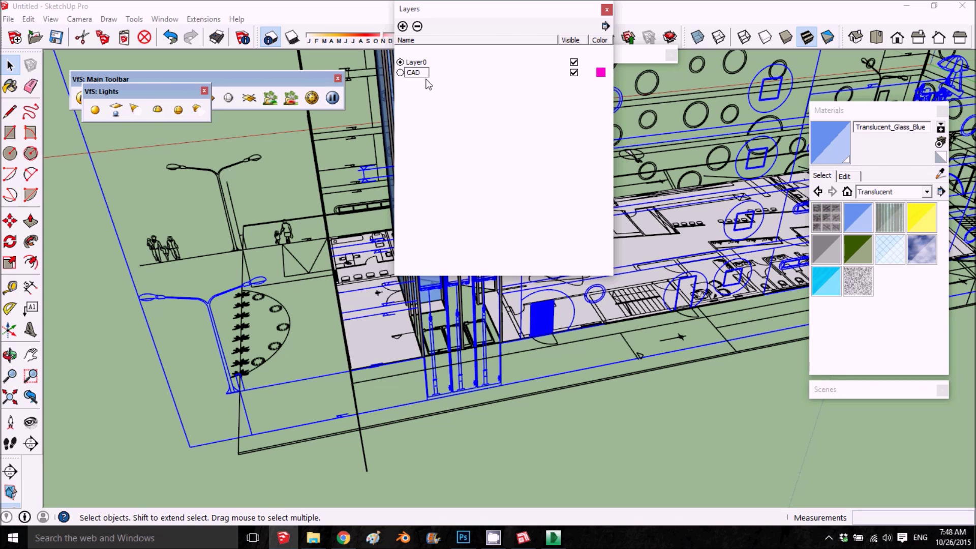
- Add a layer named CAD and assign the floor plan and the selected elevation groups to it
key("Return")
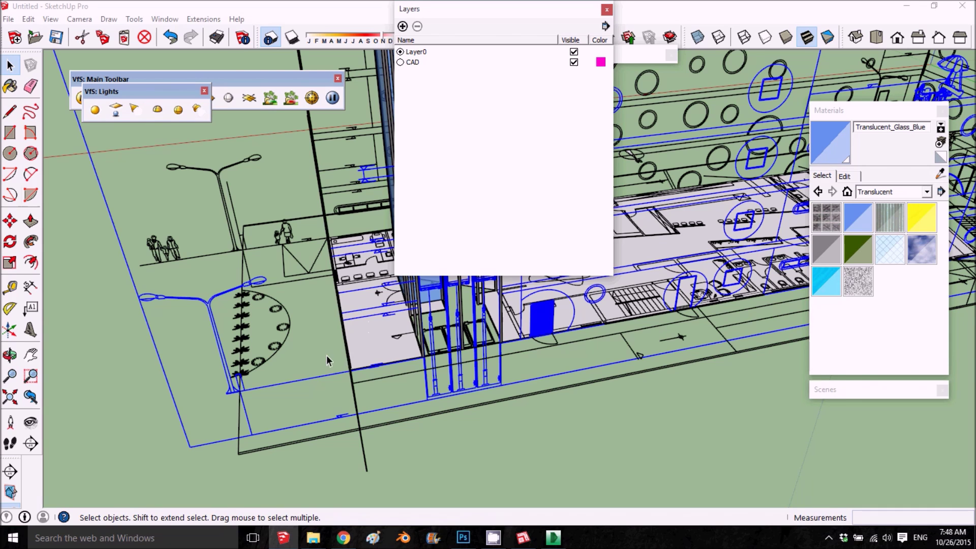
middle_click_drag(327, 360, 307, 293)
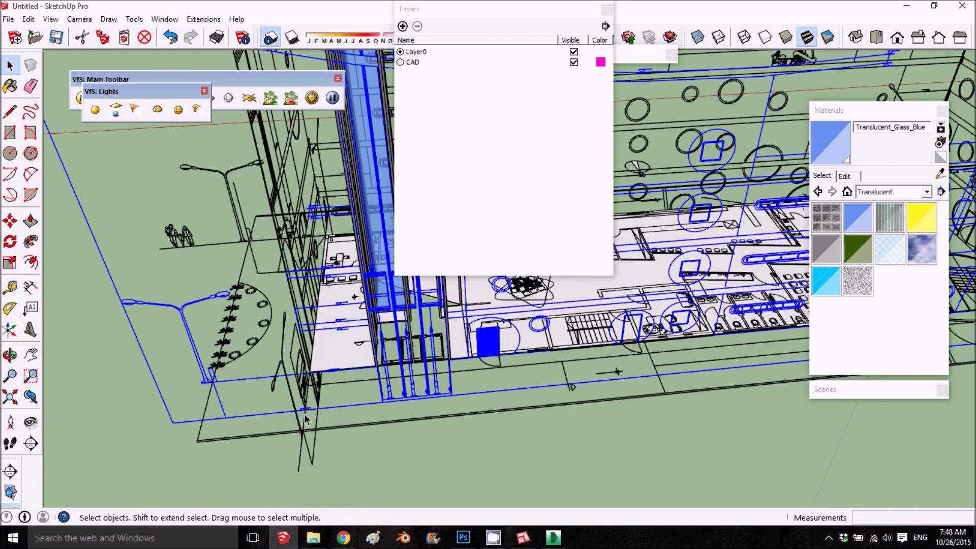
scroll(305, 417, "down", 6)
right_click(258, 229)
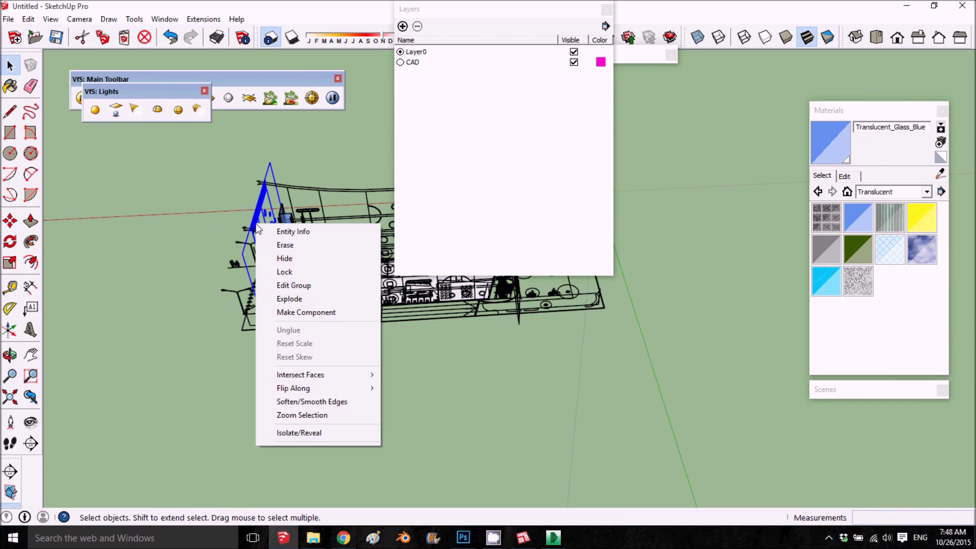
left_click(293, 232)
middle_click_drag(268, 257, 390, 211)
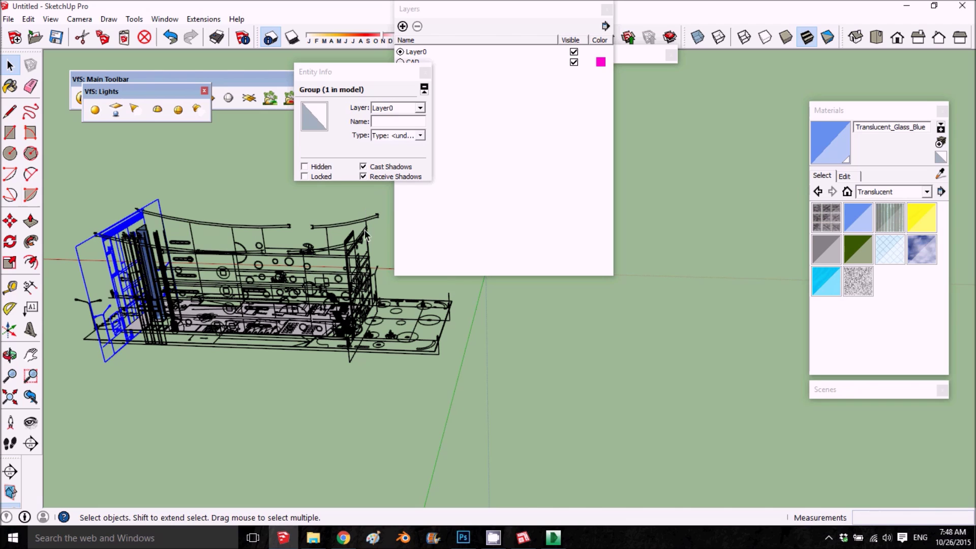
left_click(324, 273)
middle_click_drag(321, 273, 416, 328)
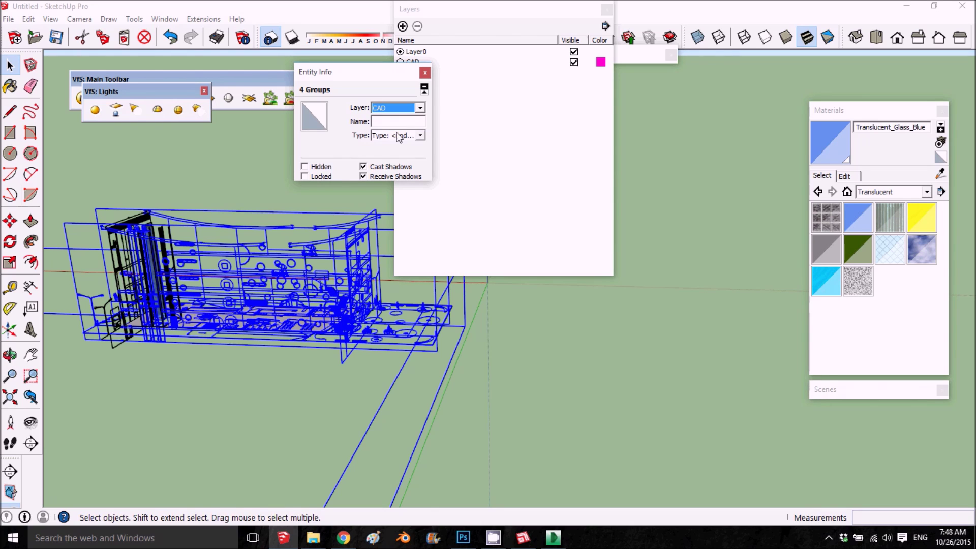
- Close the entity properties and hide the CAD layer
left_click(425, 72)
left_click_drag(508, 6, 820, 11)
left_click(886, 62)
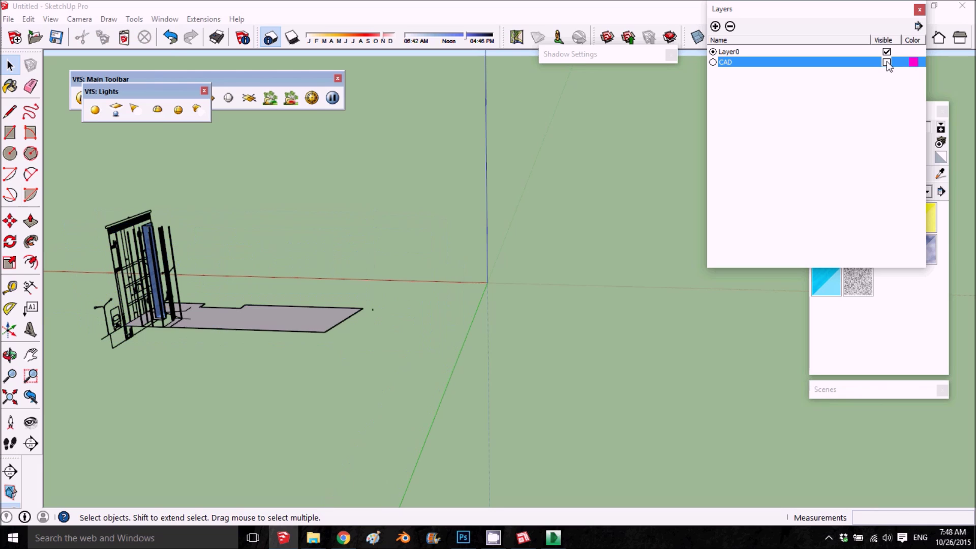
- Assign the remaining visible end elevation group to the CAD layer
middle_click_drag(454, 256, 465, 269)
middle_click_drag(465, 270, 538, 278, "shift")
scroll(394, 262, "up", 3)
right_click(389, 256)
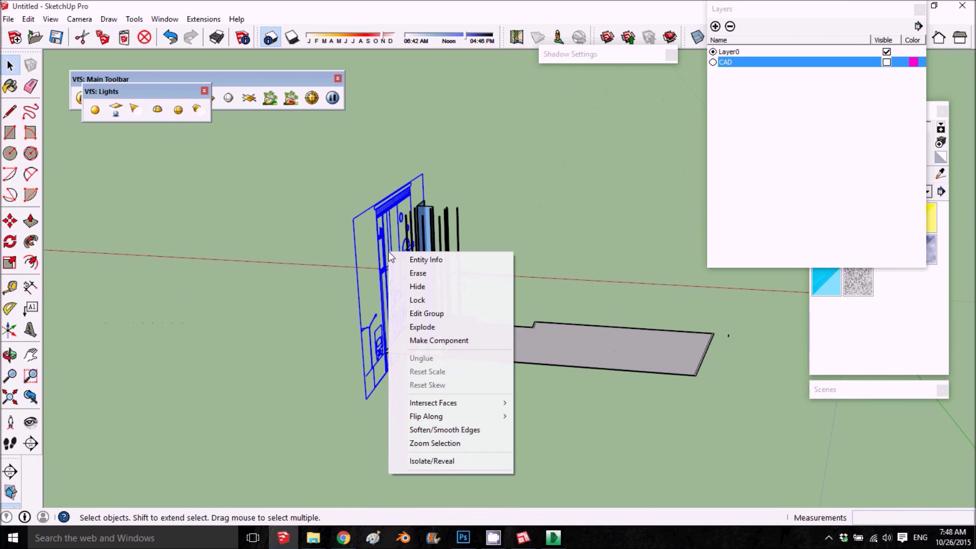
left_click(433, 260)
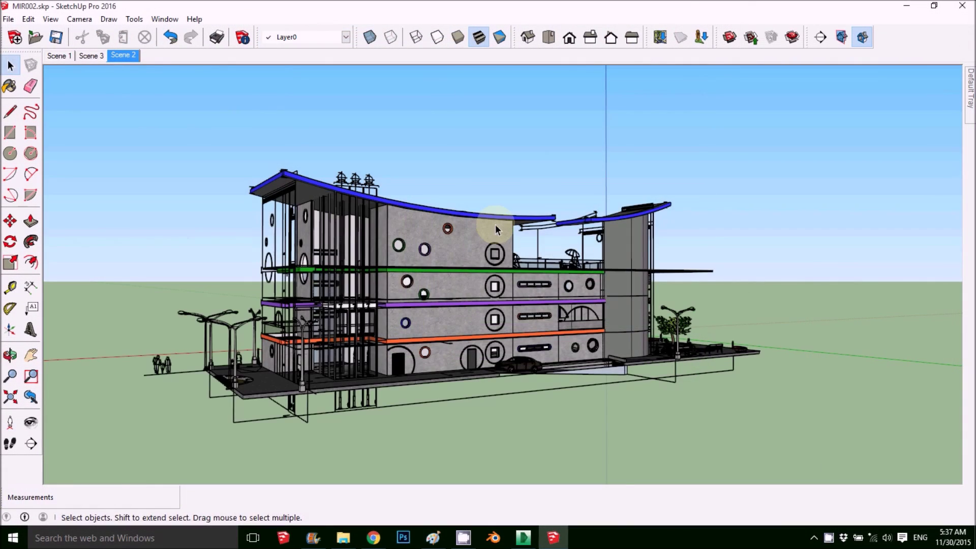
- Examine the finished building model in MIR002.skp from all sides
middle_click_drag(495, 224, 306, 242)
middle_click_drag(608, 257, 373, 334)
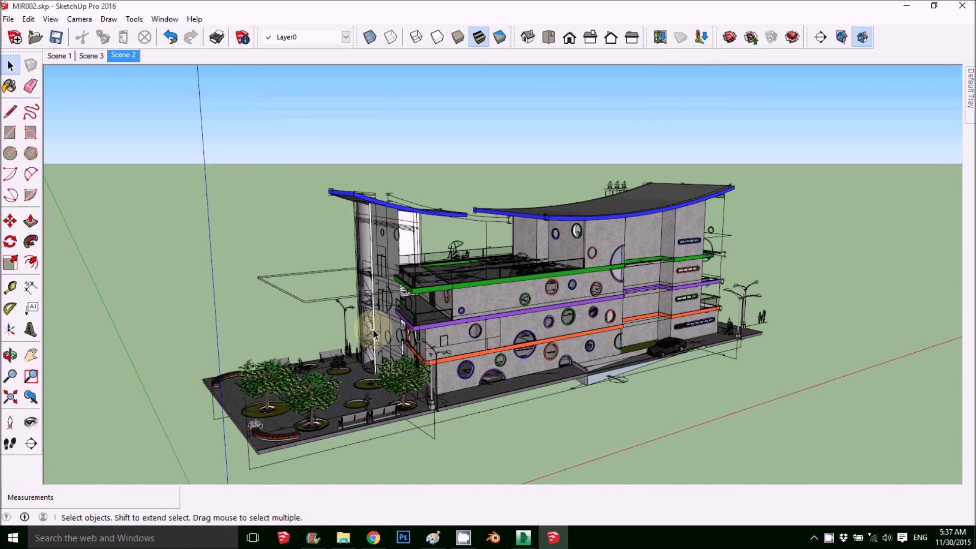
middle_click_drag(445, 310, 539, 343)
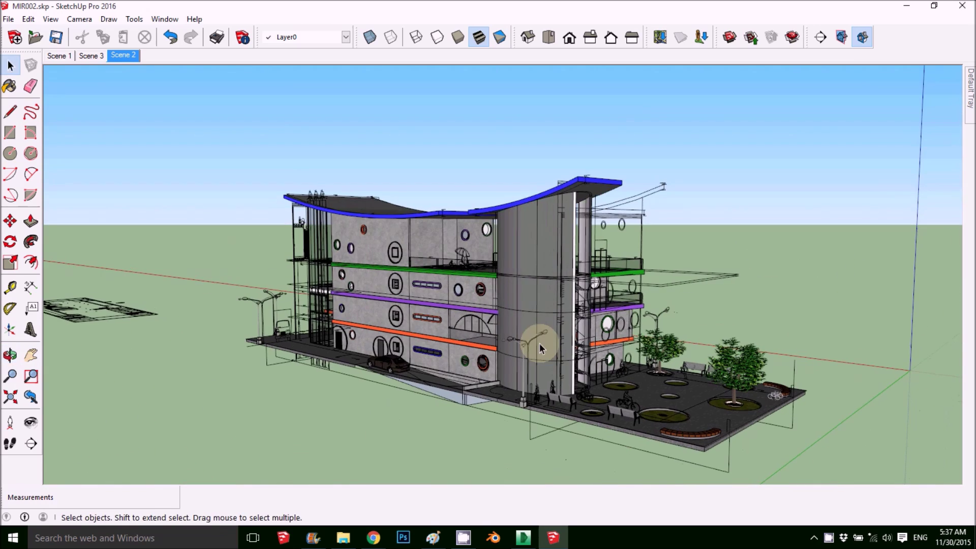
middle_click_drag(496, 320, 541, 328)
middle_click_drag(403, 305, 764, 306)
middle_click_drag(417, 321, 257, 328)
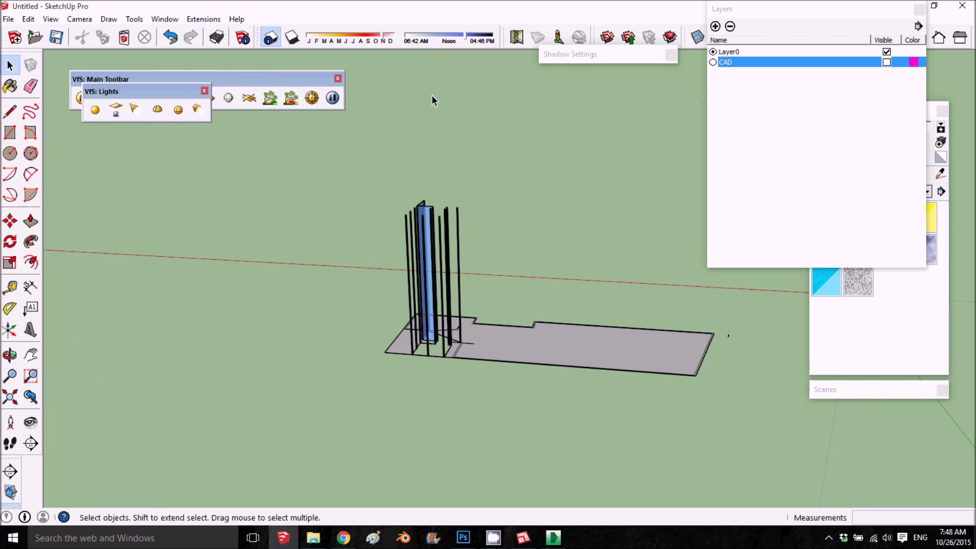
- Delete the stray geometry on the floor slab around the elevator columns
mouse_move(432, 95)
middle_mouse_down()
mouse_move(431, 289)
mouse_move(444, 342)
middle_mouse_up()
left_click(444, 342)
key("Delete")
scroll(483, 239, "up", 3)
middle_click_drag(484, 239, 392, 328)
left_click_drag(512, 334, 496, 367)
key("Delete")
- Draw a line on the floor slab beside the blue glass elevator shaft and tidy the leftover edges with the Eraser
middle_click_drag(497, 209, 429, 442)
scroll(438, 224, "up", 4)
left_click(10, 112)
middle_click_drag(435, 335, 394, 239)
left_click(503, 334)
mouse_move(503, 333)
middle_mouse_down()
mouse_move(410, 307)
mouse_move(429, 303)
mouse_move(425, 264)
mouse_move(468, 196)
mouse_move(460, 264)
mouse_move(529, 315)
mouse_move(538, 356)
middle_mouse_up()
scroll(425, 264, "down", 5)
key("e")
scroll(525, 320, "down", 5)
key("space")
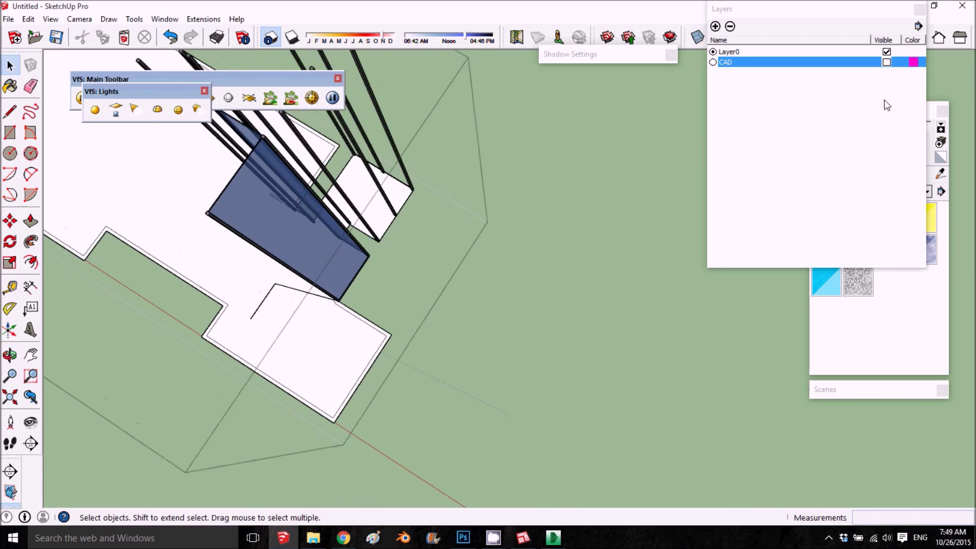
- Show the CAD layer and copy the blue glass elevator shaft by its corner to the neighbouring shaft position
left_click(887, 62)
scroll(529, 392, "up", 4)
middle_click_drag(529, 392, 483, 325)
scroll(483, 325, "up", 3)
scroll(510, 253, "up", 5)
left_click(313, 227)
key("m")
middle_click_drag(590, 271, 506, 293, "shift")
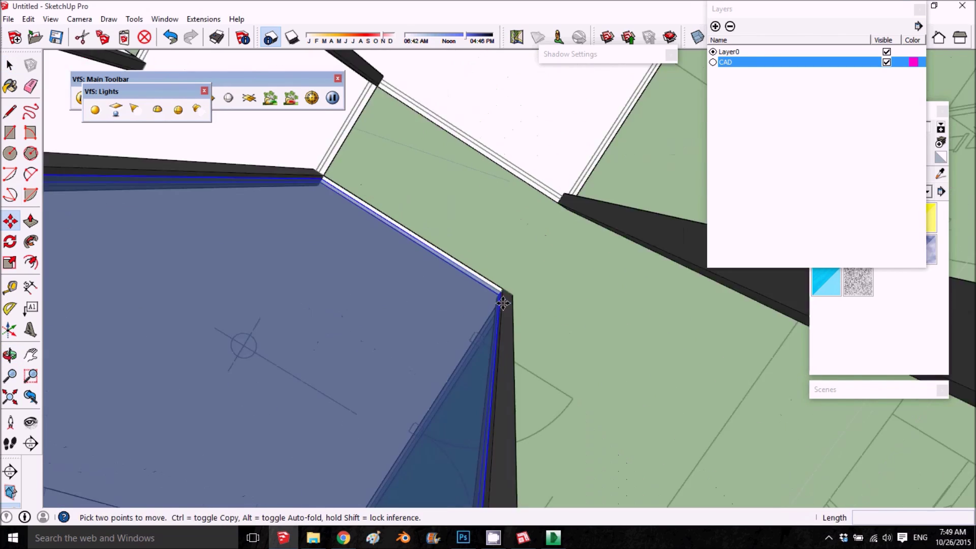
scroll(506, 293, "up", 4)
left_click(489, 280)
key("ctrl")
middle_click_drag(323, 189, 396, 318, "shift")
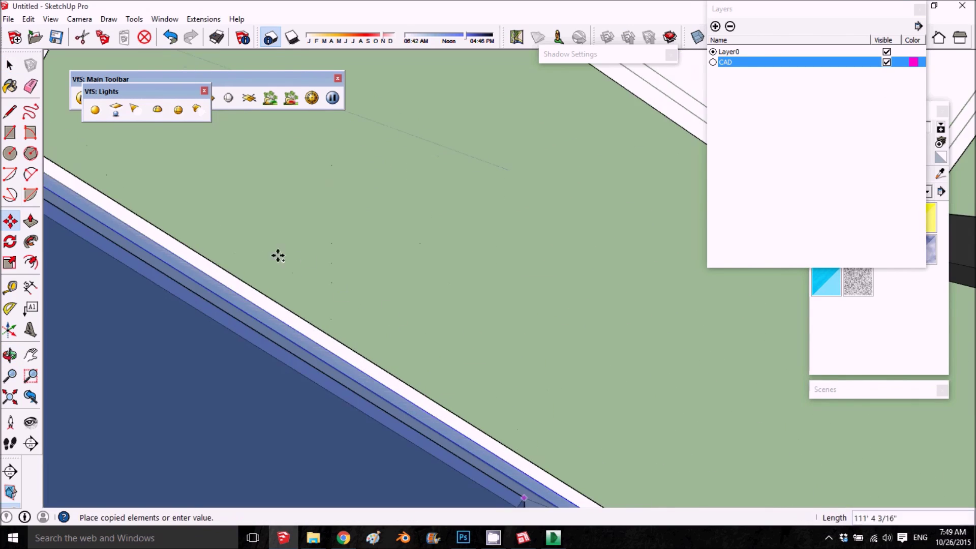
middle_click_drag(276, 254, 417, 300, "shift")
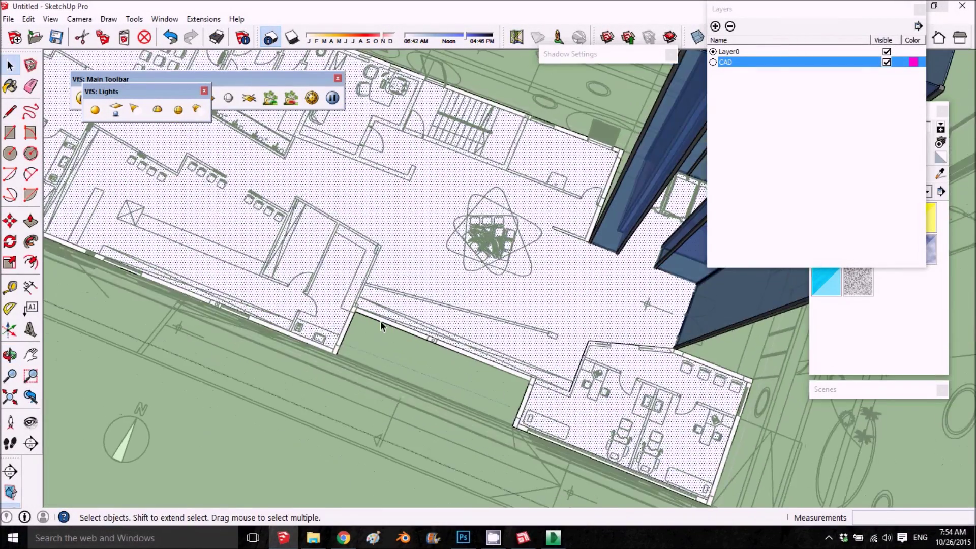
- Push/Pull the outer wall strip of the floor plan upward, using the surrounding elevations as the height reference
scroll(381, 326, "up", 3)
key("p")
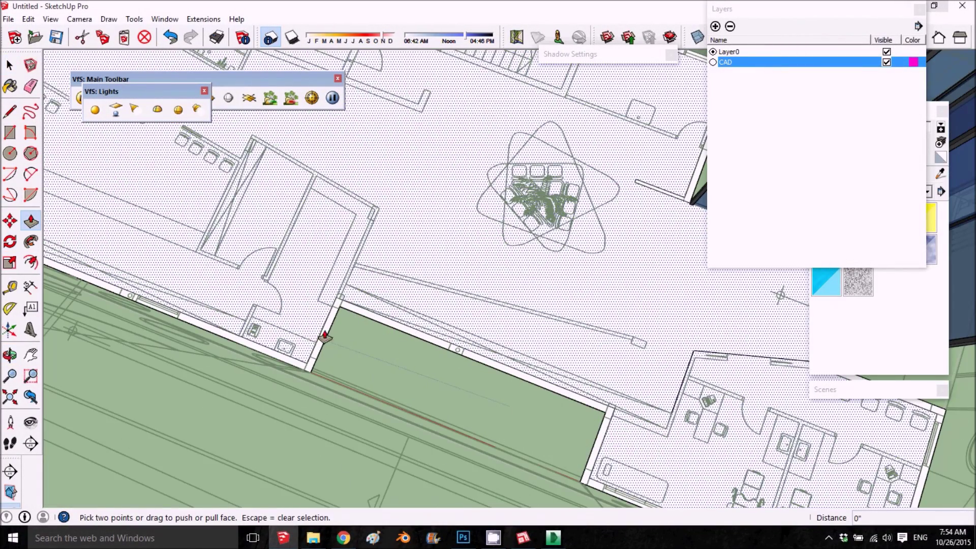
left_click(323, 343)
middle_click_drag(322, 343, 356, 265)
middle_click_drag(299, 388, 509, 292)
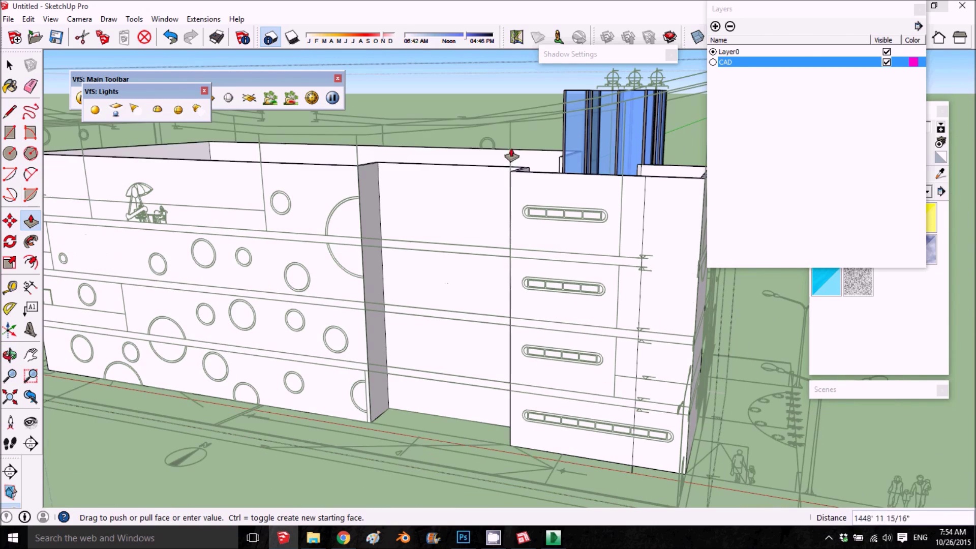
middle_click_drag(355, 377, 111, 358)
left_click(108, 347)
key("space")
- Examine the extruded outer walls against the surrounding elevations from several sides
middle_click_drag(458, 369, 198, 362)
middle_click_drag(351, 375, 644, 209)
scroll(644, 208, "down", 4)
middle_click_drag(509, 213, 315, 254)
scroll(453, 312, "up", 5)
scroll(452, 311, "down", 5)
scroll(482, 322, "up", 4)
middle_click_drag(482, 322, 488, 289)
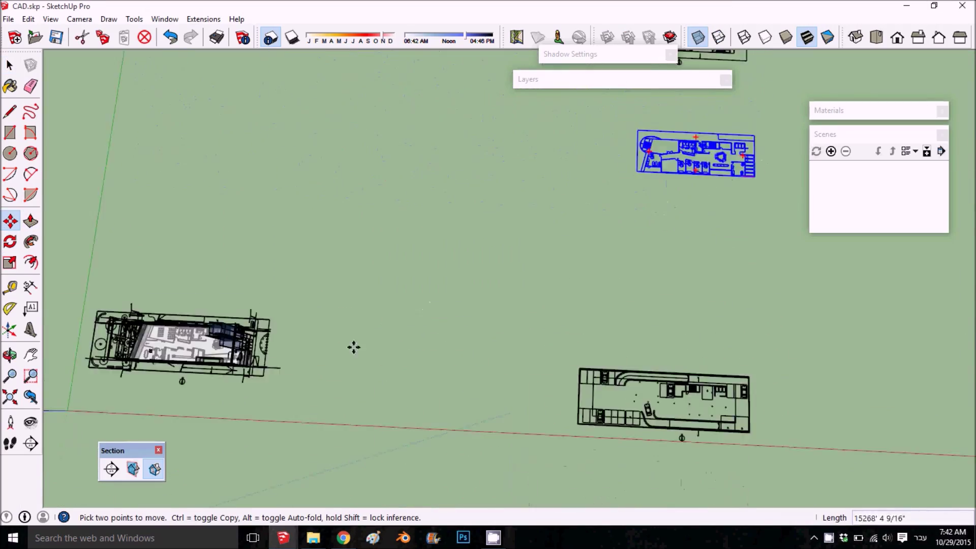
- Move the selected floor plan onto the building above the extruded outer walls and turn off the X-ray display
scroll(264, 350, "up", 5)
middle_click_drag(355, 346, 407, 254)
scroll(567, 328, "up", 4)
scroll(566, 327, "up", 3)
middle_click_drag(566, 328, 588, 413)
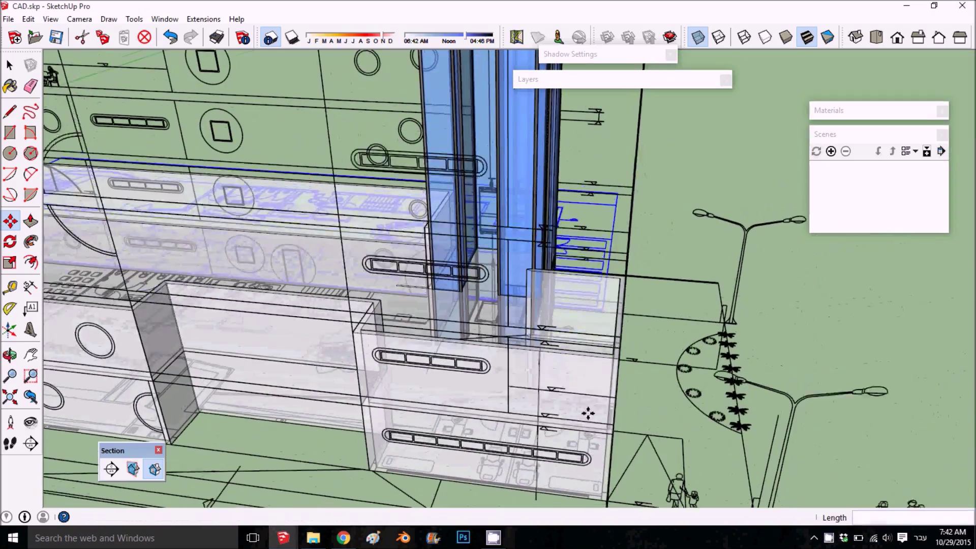
left_click(614, 425)
left_click(698, 37)
middle_click_drag(628, 203, 350, 529)
scroll(551, 353, "up", 4)
middle_click_drag(555, 352, 643, 255)
scroll(538, 385, "down", 4)
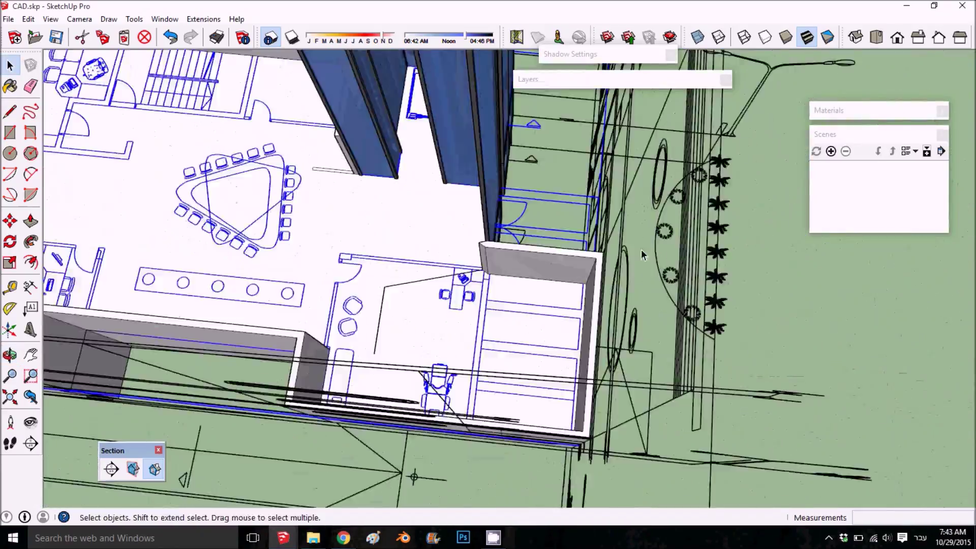
scroll(610, 219, "up", 5)
middle_click_drag(588, 187, 527, 244)
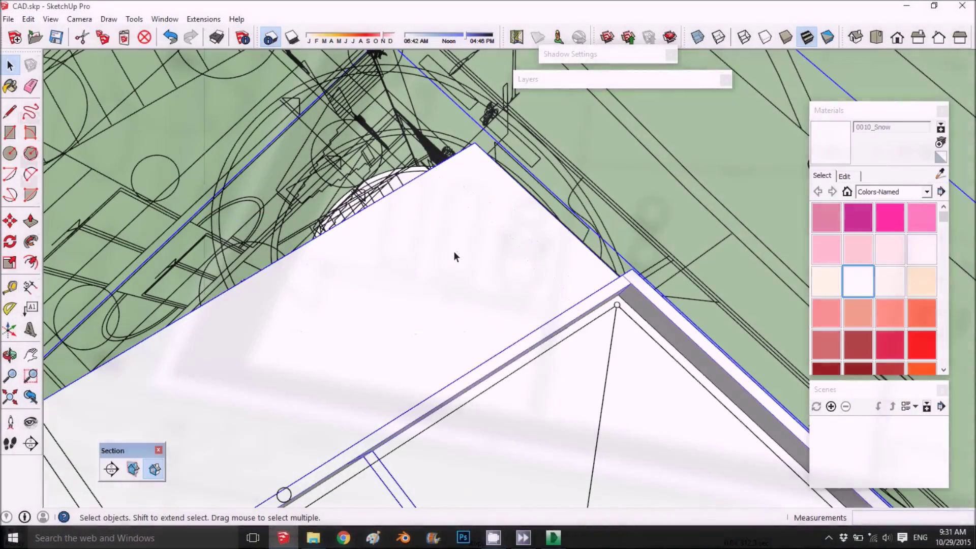
- Hide the slab covering the stair tower plan and open the curved tower outline for editing
right_click(454, 251)
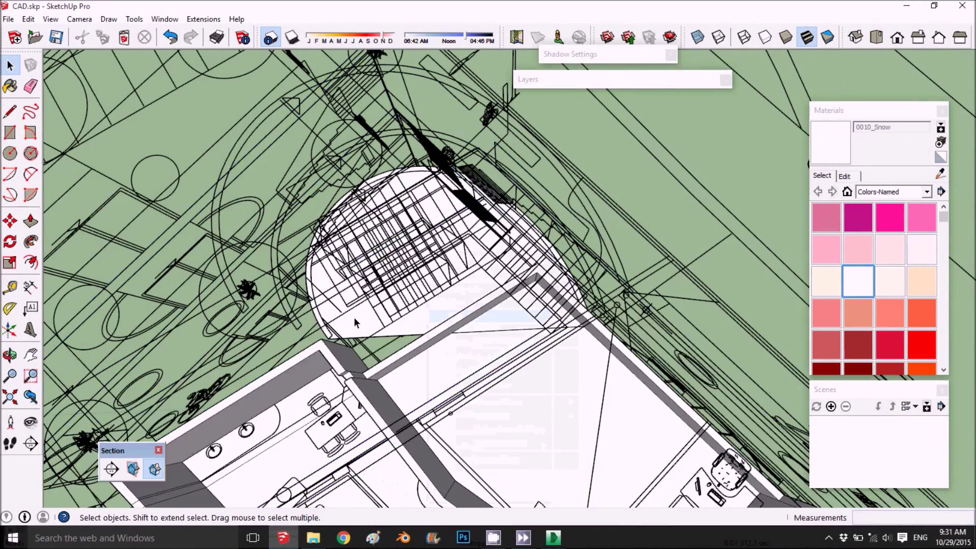
double_click(354, 320)
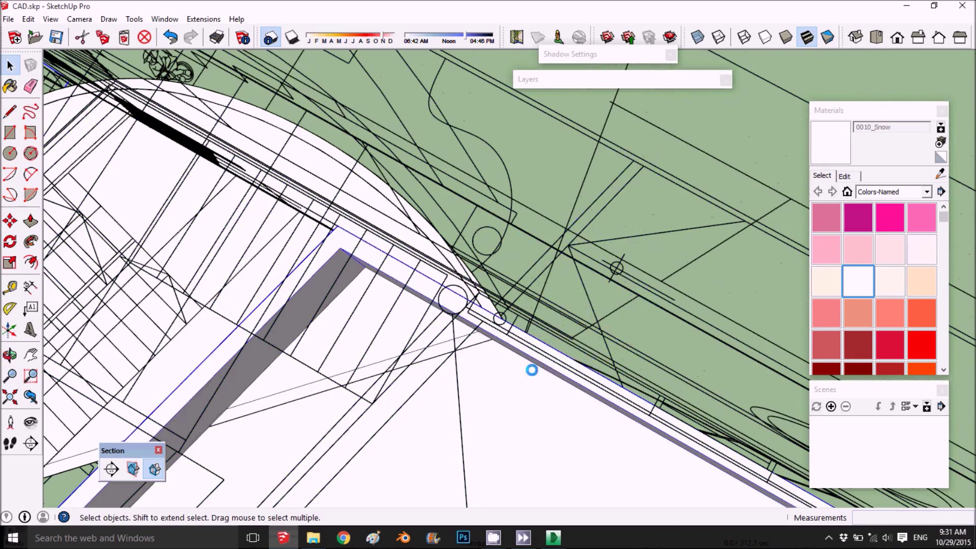
right_click(530, 370)
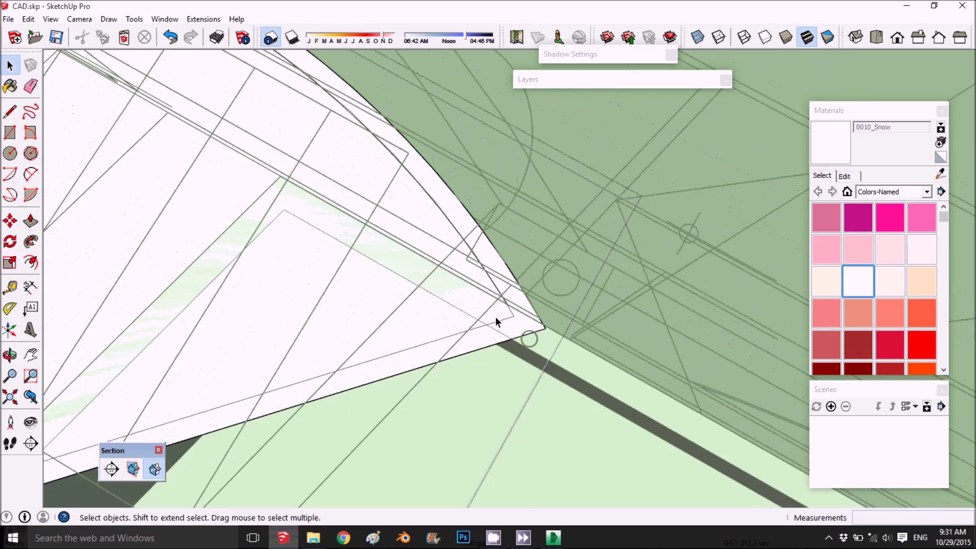
- Draw a line about 30' 6" long across the end of the curved outline, between its inner and outer arcs
middle_click_drag(495, 317, 620, 213)
left_click(29, 110)
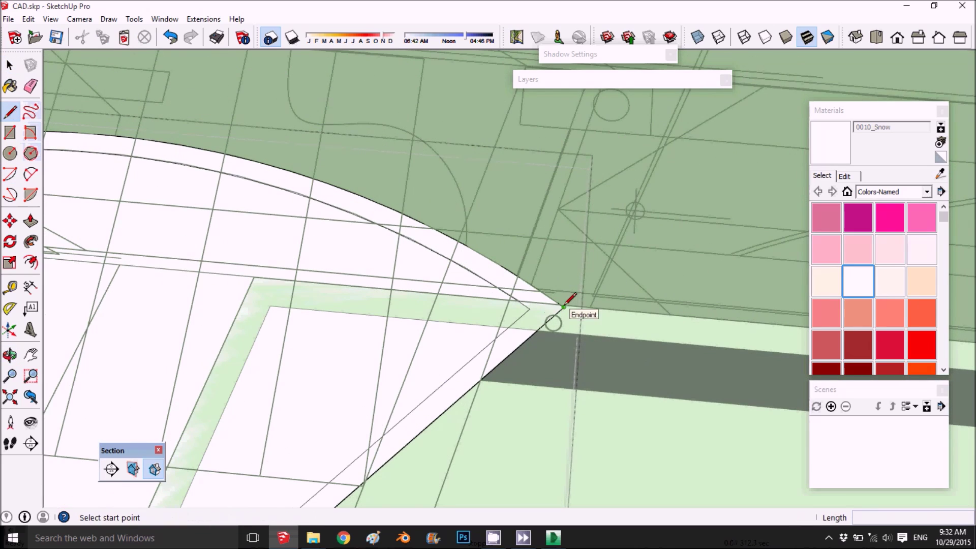
scroll(562, 304, "up", 5)
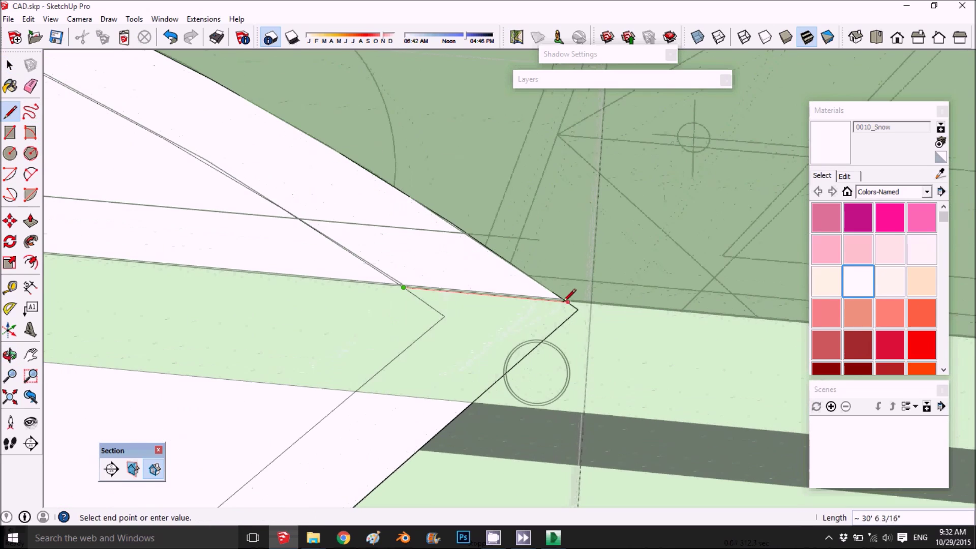
scroll(566, 300, "up", 3)
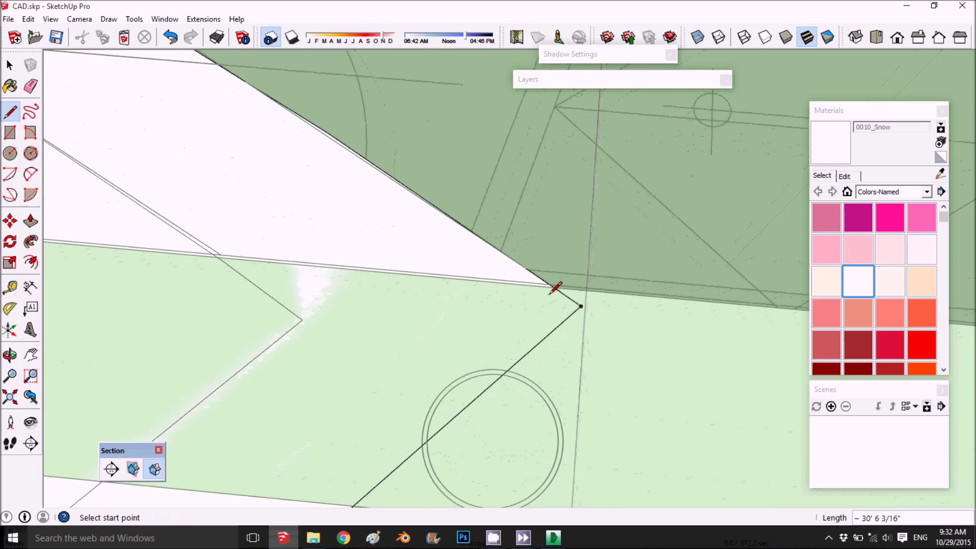
middle_click_drag(562, 311, 560, 292)
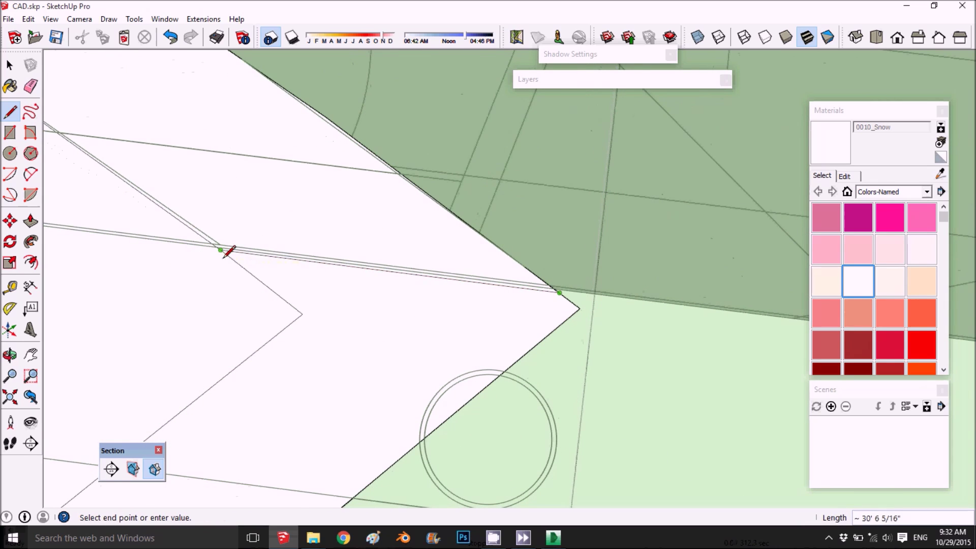
- Erase the leftover edges of the curved outline, keeping only the thin curved wall strip
scroll(536, 310, "down", 3)
left_click(30, 86)
left_click_drag(341, 316, 553, 308)
scroll(580, 259, "down", 10)
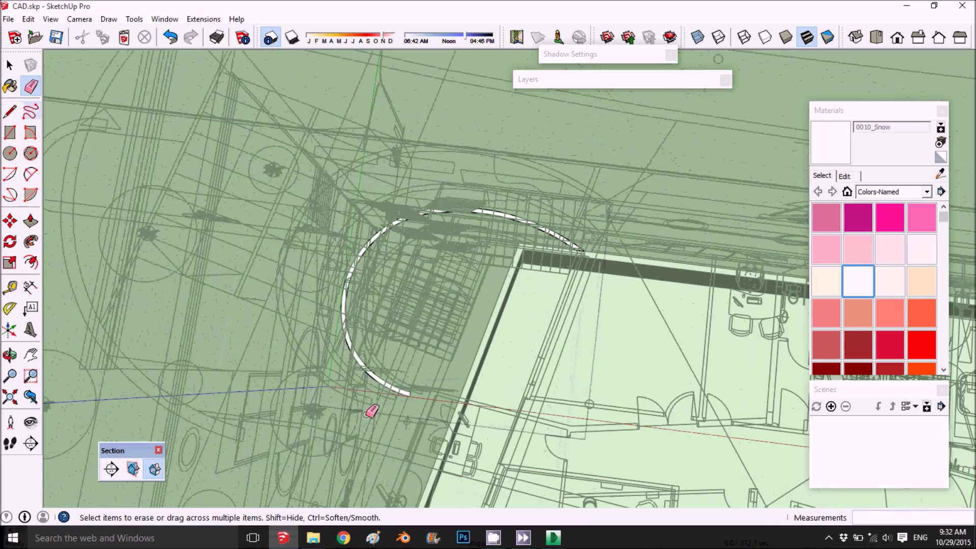
left_click_drag(391, 389, 371, 211)
- Push/Pull the curved wall strip into a tall tower wall reaching the top of the surrounding elevations
middle_click_drag(370, 212, 414, 277)
scroll(388, 239, "up", 4)
key("space")
left_click(417, 239)
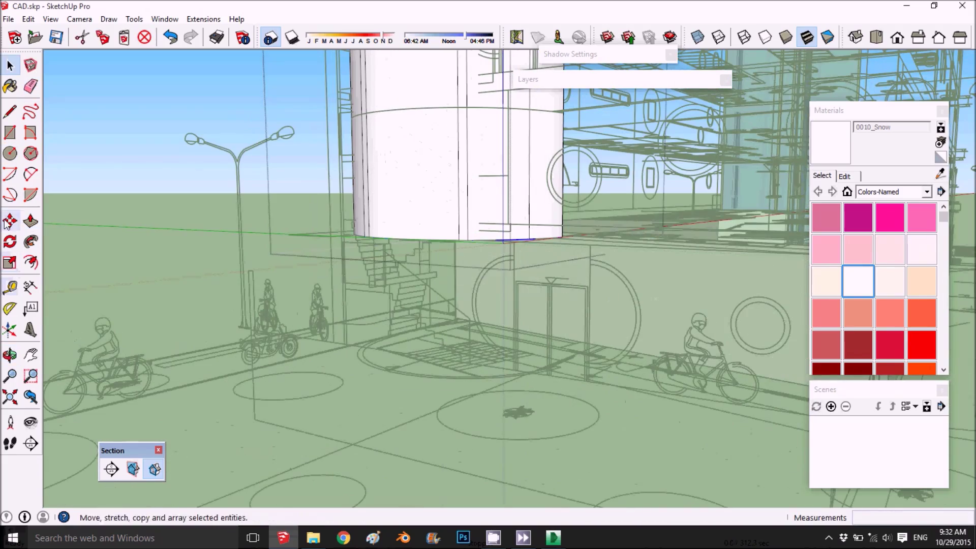
key("space")
scroll(610, 323, "down", 8)
middle_click_drag(569, 203, 216, 267)
left_click(551, 239)
double_click(672, 206)
scroll(709, 195, "up", 3)
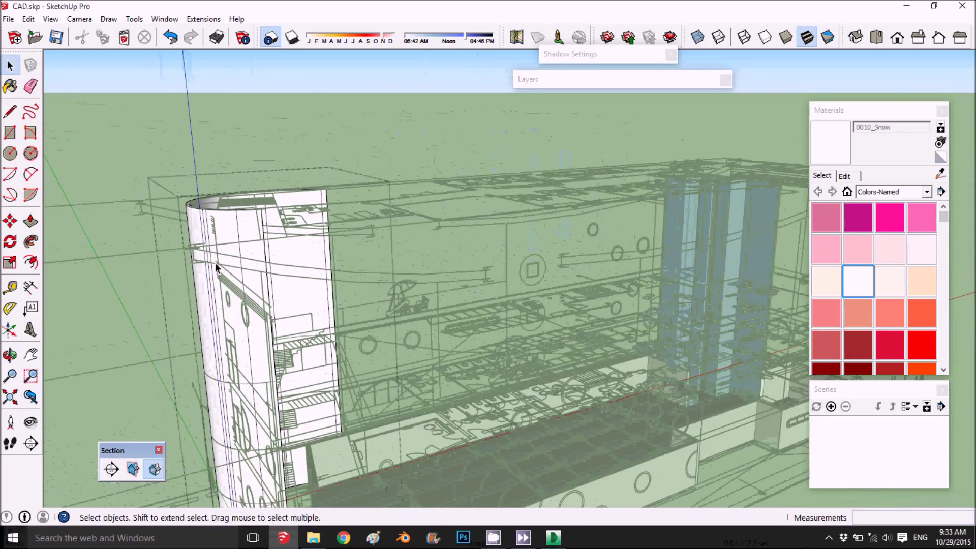
- Trace the sloping roof curve of the elevation with a 2 Point Arc and delete the face enclosed under it
left_click(29, 176)
scroll(202, 241, "up", 5)
scroll(197, 239, "down", 4)
scroll(152, 231, "up", 4)
left_click(150, 236)
left_click(680, 316)
left_click(407, 285)
scroll(279, 311, "down", 5)
middle_click_drag(279, 312, 306, 318)
key("space")
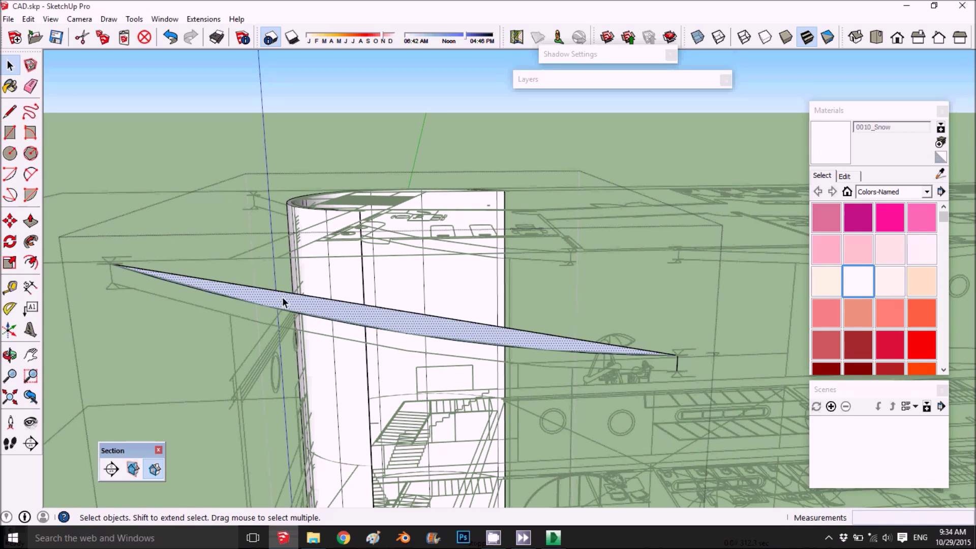
key("Delete")
- Copy the roof arc downward to form a closed curved roof profile and make it a group
left_click(401, 335)
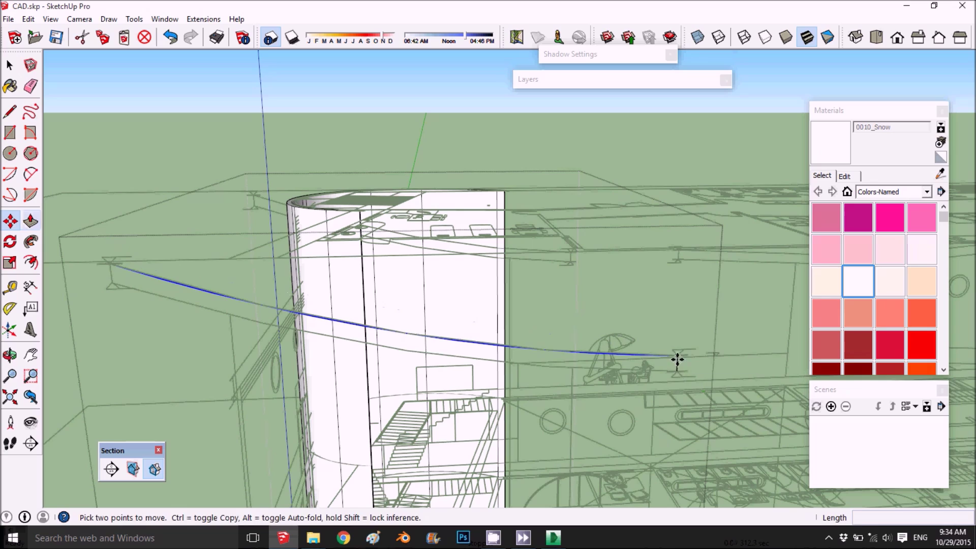
middle_click_drag(128, 179, 406, 305)
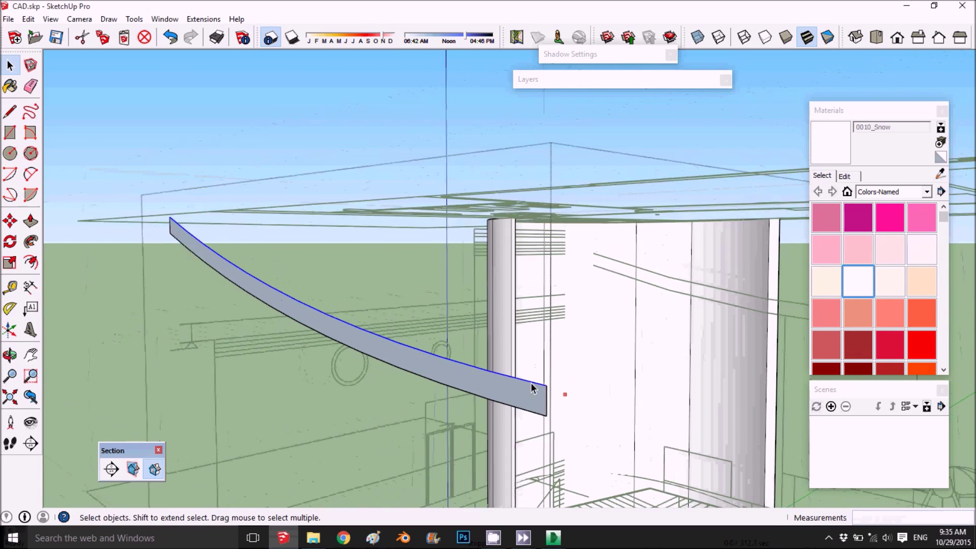
left_click(31, 240)
right_click(414, 359)
left_click(447, 221)
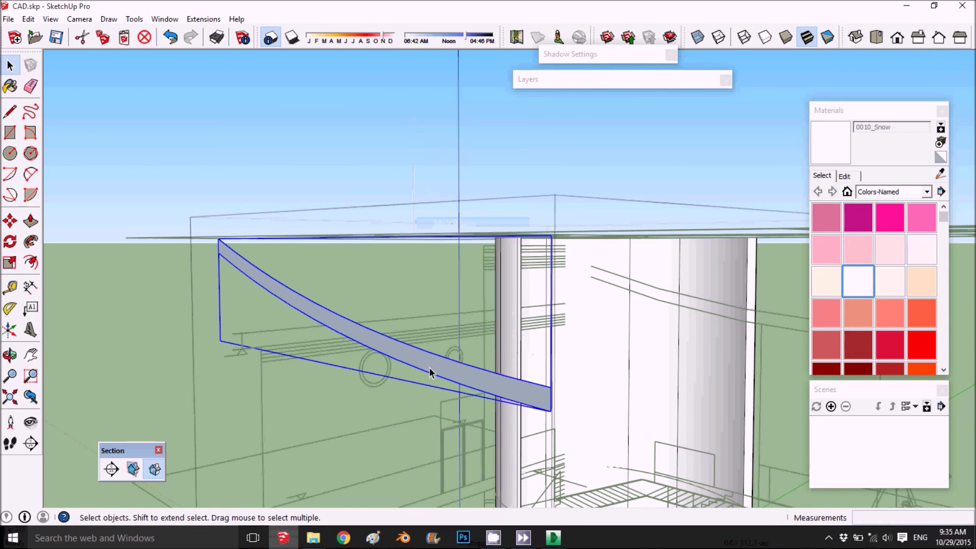
- Open the roof profile group and Push/Pull its faces so the curved roof slab spans the whole tower wall
double_click(430, 369)
left_click(31, 222)
left_click(305, 306)
middle_click_drag(397, 285, 134, 450)
left_click(533, 313)
middle_click_drag(534, 313, 153, 289)
scroll(536, 190, "up", 3)
middle_click_drag(536, 190, 427, 254)
left_click(425, 263)
middle_click_drag(252, 210, 518, 233)
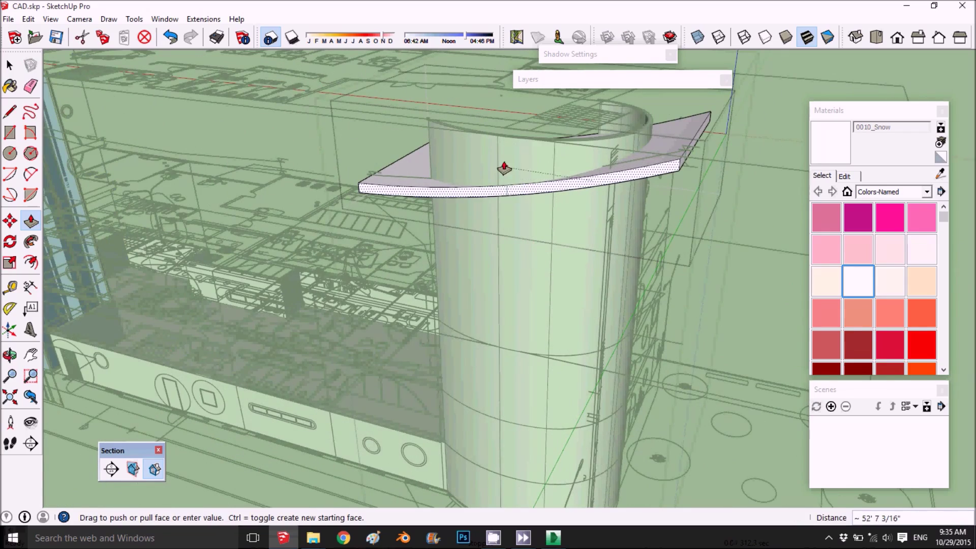
middle_click_drag(505, 181, 614, 257)
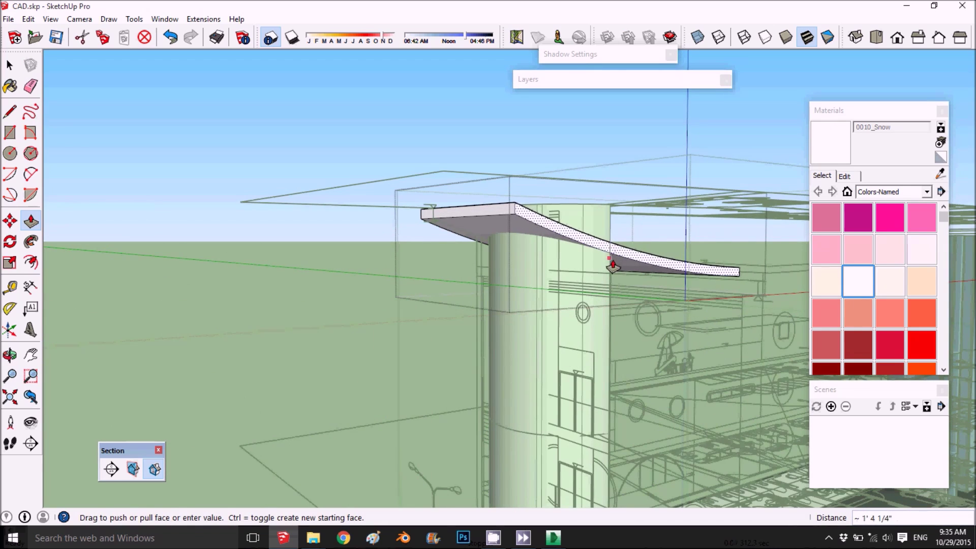
left_click(609, 259)
- Leave the roof group, select the curved tower wall together with the roof, and intersect their faces
key("space")
left_click(538, 334)
middle_click_drag(538, 335, 589, 345)
triple_click(587, 303)
left_click(634, 245, "shift")
right_click(635, 245)
mouse_move(712, 379)
left_click(792, 396)
- Delete the portion of the curved tower wall above the roof and hide the roof group
middle_click_drag(656, 356, 432, 302)
left_click(585, 286)
key("Delete")
right_click(632, 323)
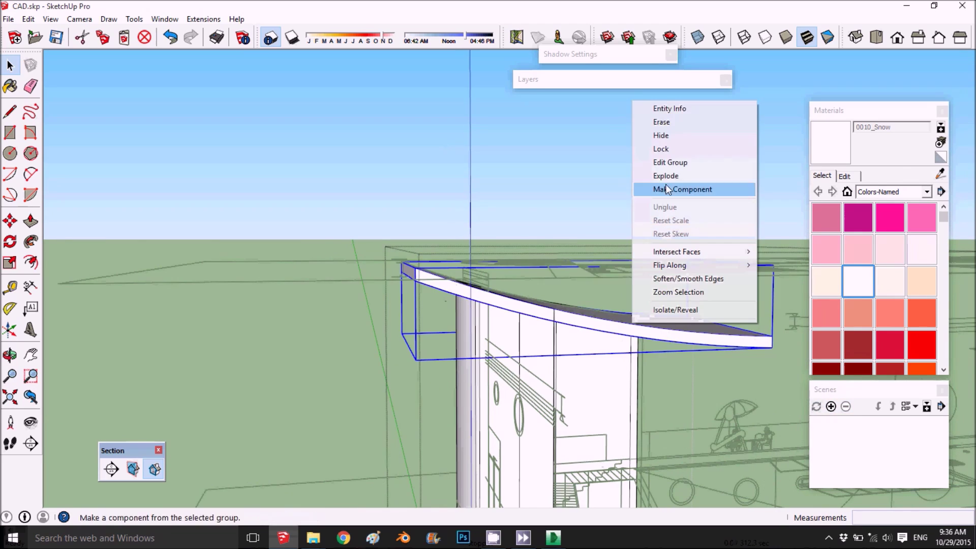
left_click(662, 137)
- Inspect the trimmed top of the curved tower wall, toggle the Hidden Geometry display and leave the group
left_click(587, 325)
middle_click_drag(587, 325, 743, 333)
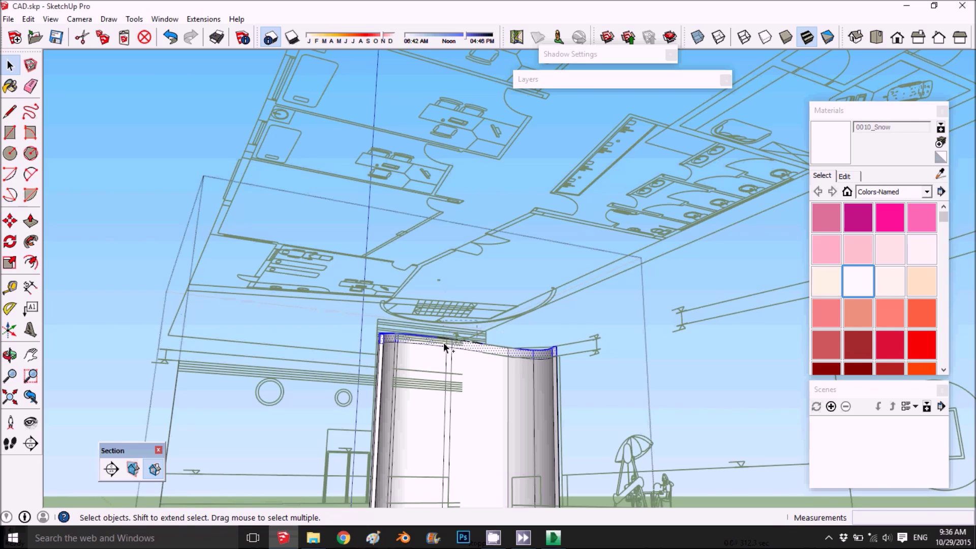
middle_click_drag(444, 347, 483, 368)
left_click(486, 346)
left_click(50, 20)
left_click(88, 66)
scroll(574, 351, "down", 8)
left_click(687, 368)
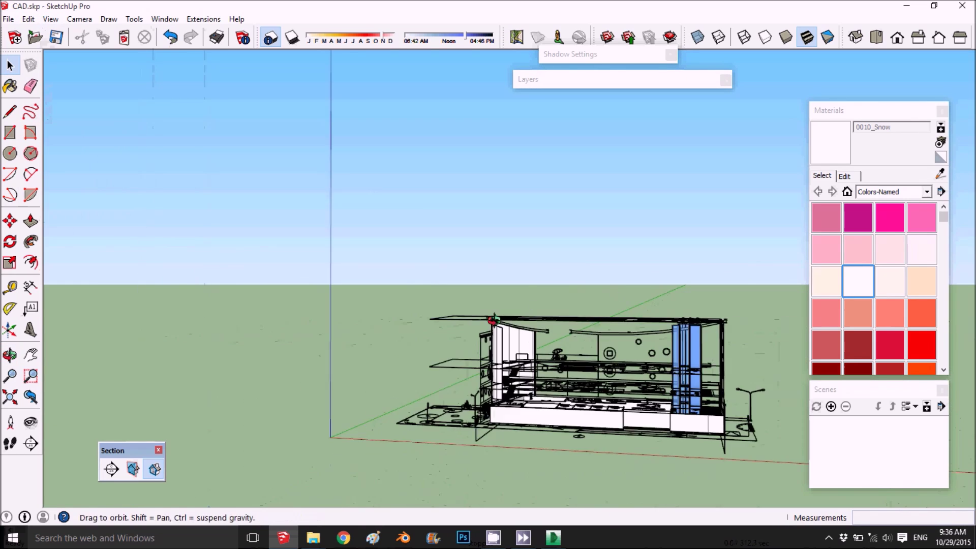